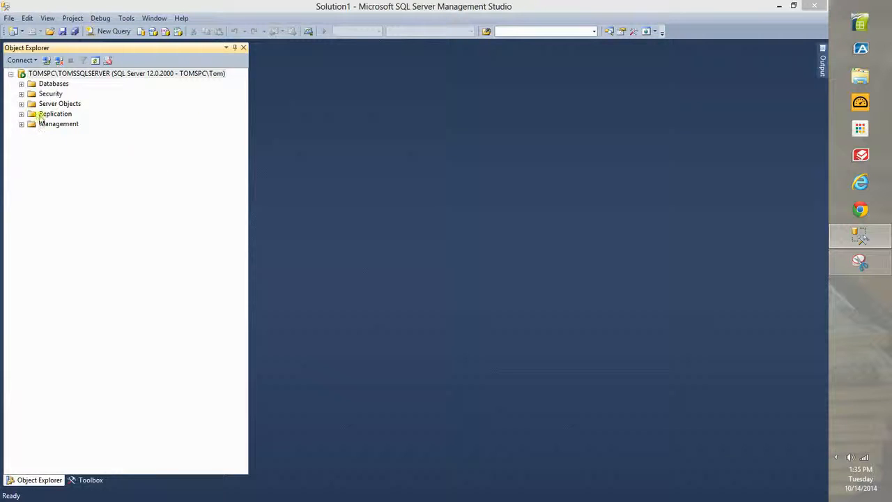
Expand the server's Security folder.
{"action": "left_click", "coordinate": [21, 94]}
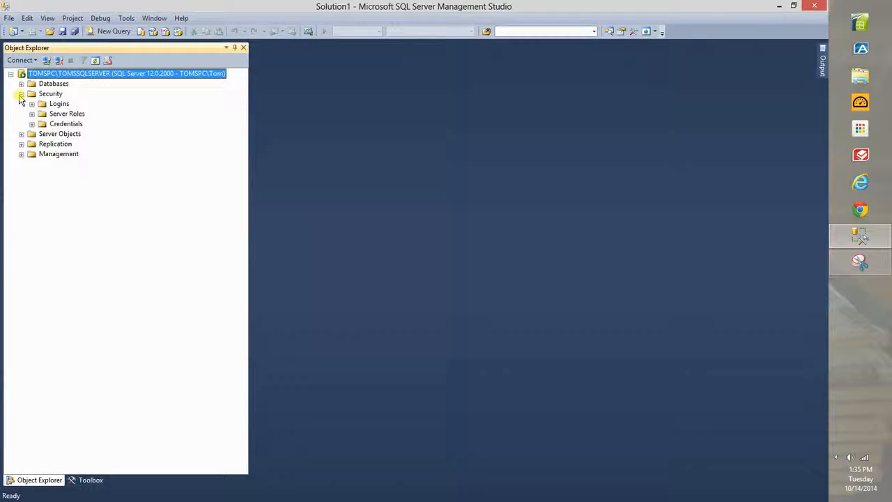
{"action": "left_click", "coordinate": [60, 103]}
{"action": "right_click", "coordinate": [62, 105]}
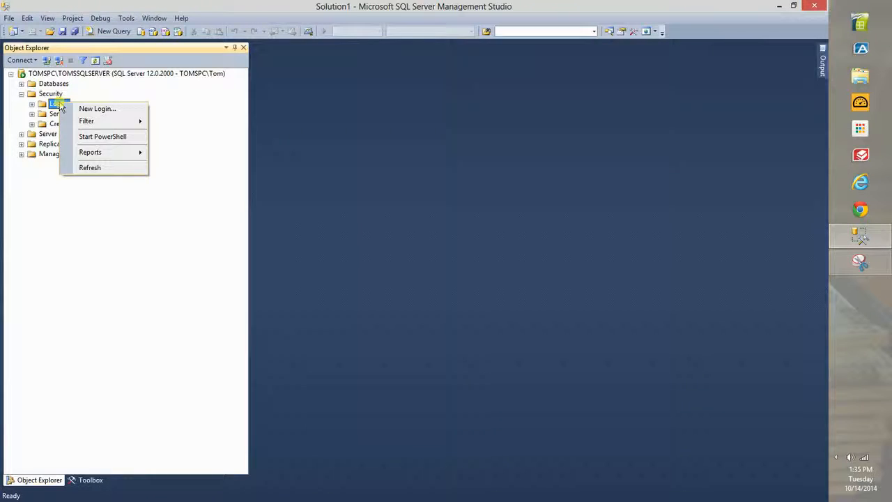
{"action": "left_click", "coordinate": [92, 111]}
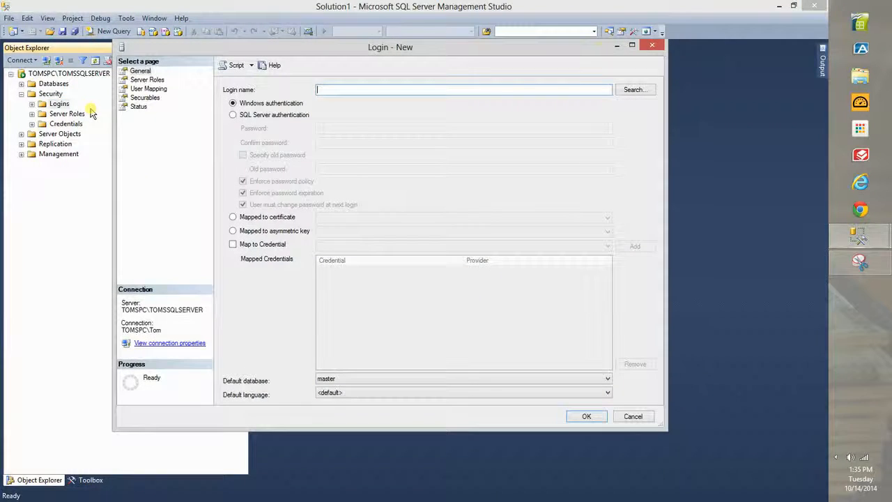
{"action": "left_click", "coordinate": [658, 49]}
Expand the Logins folder and start a new login named sampuser that uses SQL Server authentication.
{"action": "left_click", "coordinate": [31, 104]}
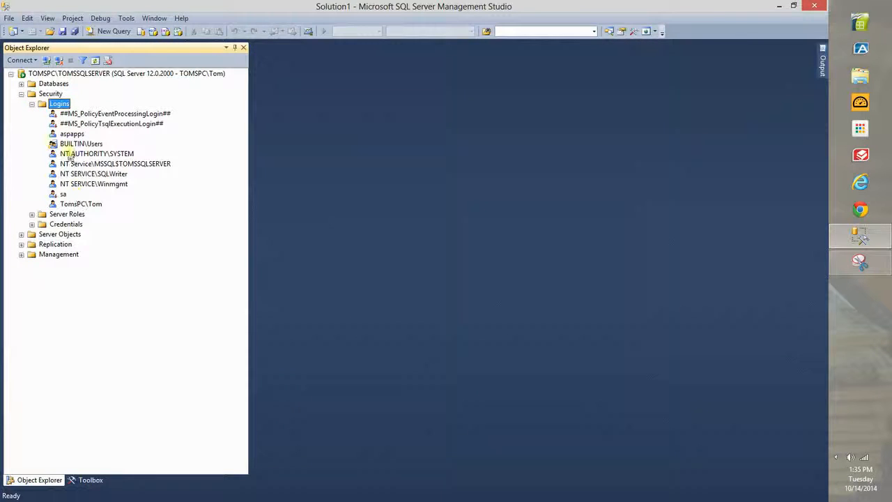
{"action": "right_click", "coordinate": [60, 105]}
{"action": "left_click", "coordinate": [105, 108]}
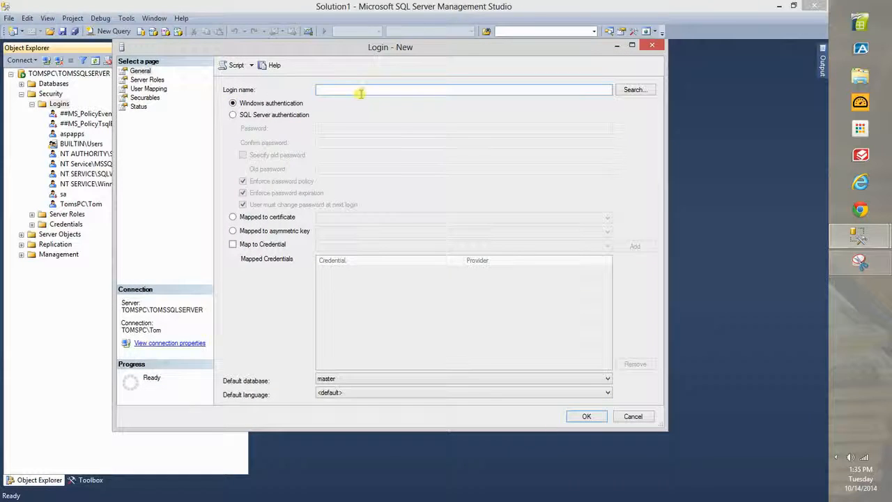
{"action": "type", "text": "sampuser"}
{"action": "left_click", "coordinate": [262, 115]}
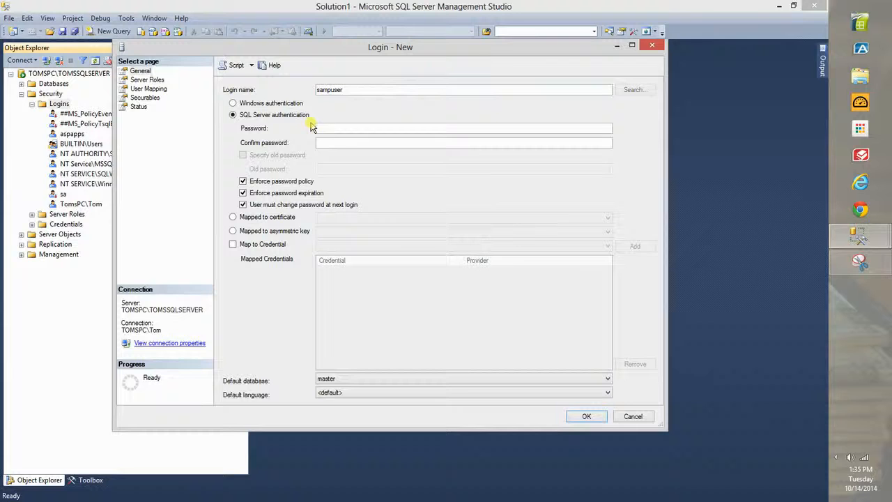
Enter and confirm the login's password, and turn off the requirement to change the password at next login.
{"action": "left_click", "coordinate": [332, 127]}
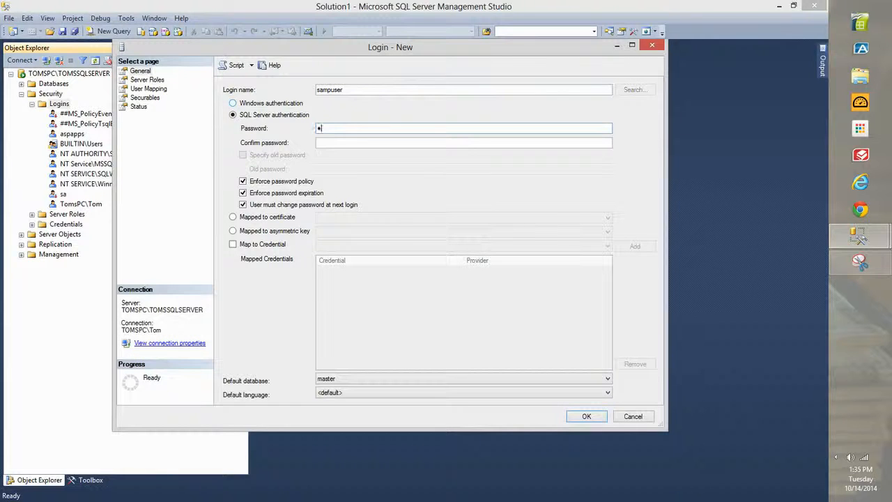
{"action": "type", "text": "****"}
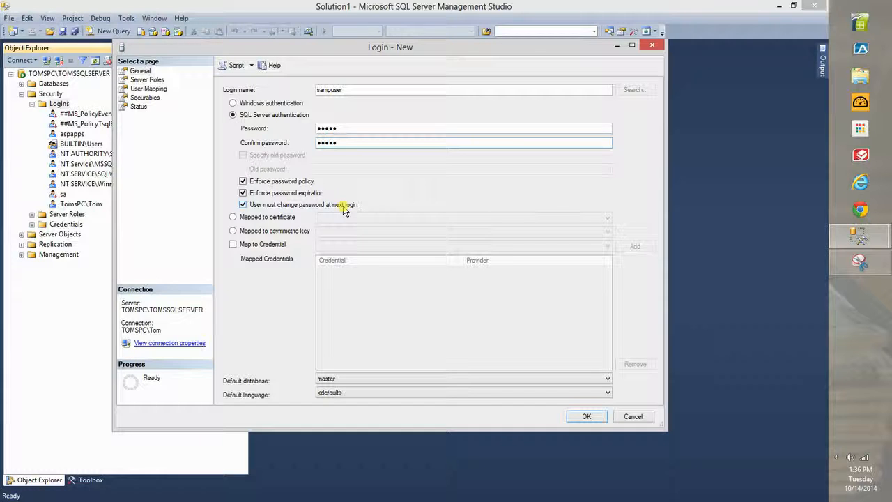
{"action": "left_click", "coordinate": [296, 205]}
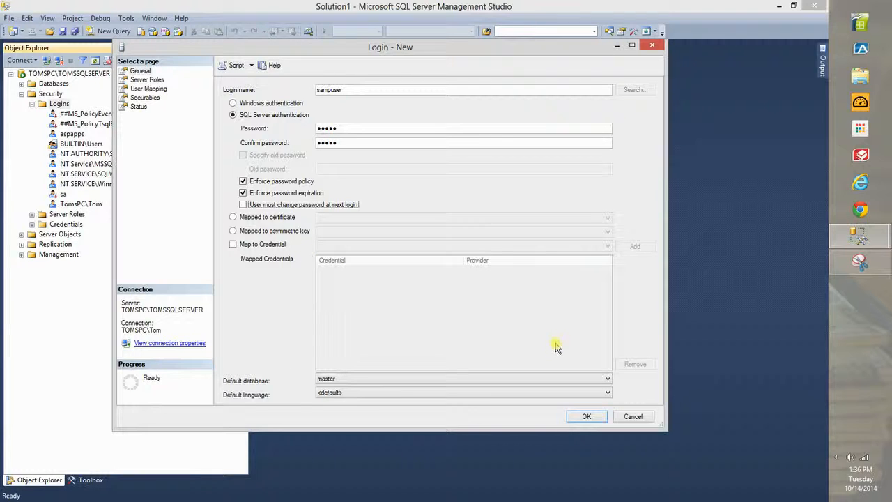
Set the new login's default database to mydbase and create the login.
{"action": "left_click", "coordinate": [607, 381]}
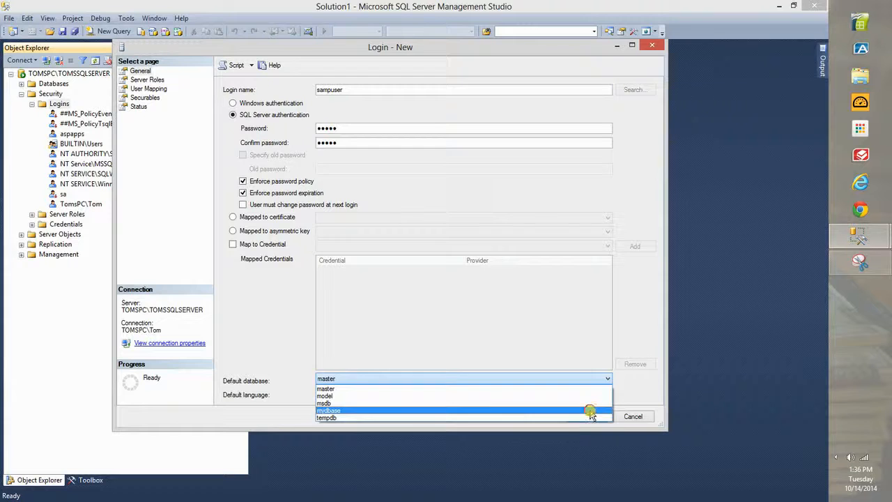
{"action": "left_click", "coordinate": [591, 410]}
{"action": "left_click", "coordinate": [587, 416]}
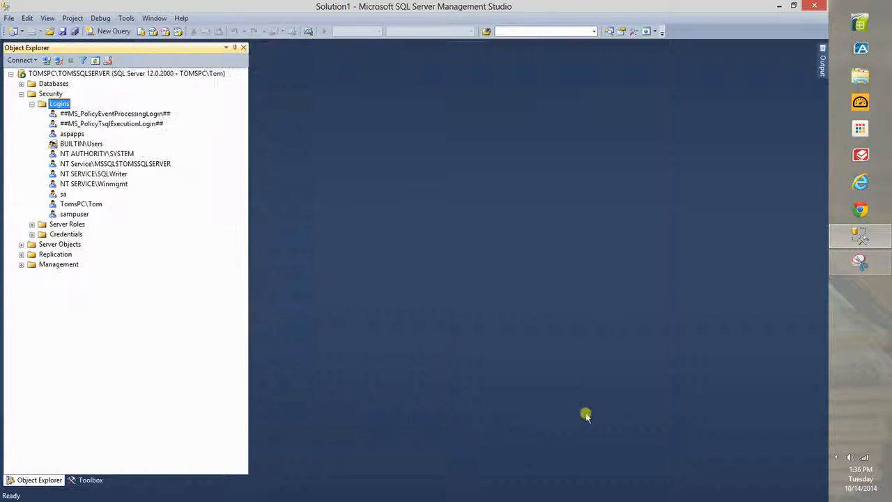
Review the server roles and user mapping in the properties of the sampuser login.
{"action": "right_click", "coordinate": [72, 214]}
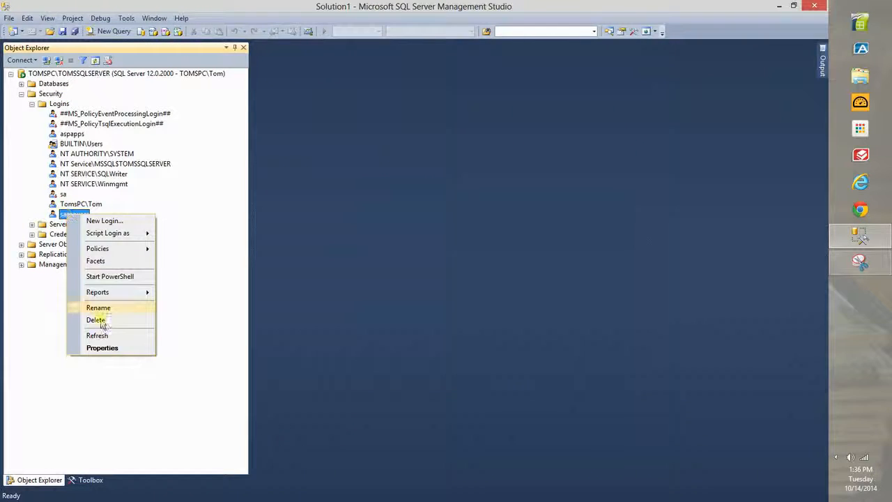
{"action": "key", "text": "Escape"}
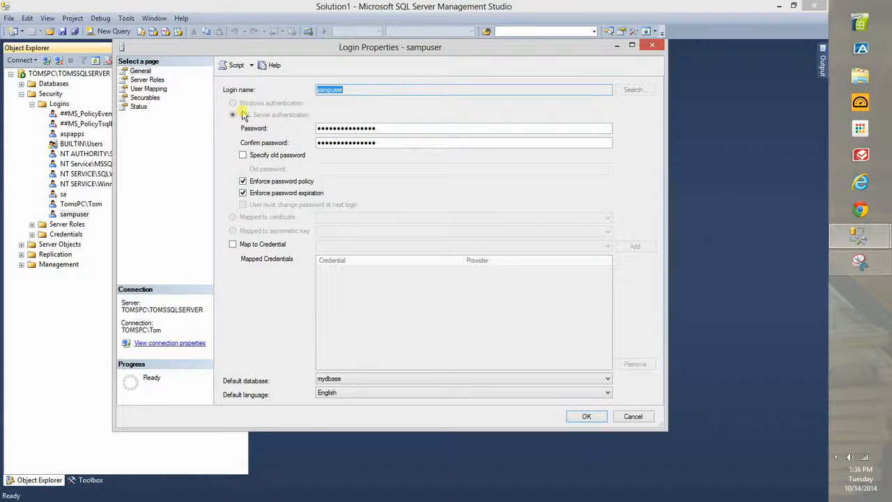
{"action": "left_click", "coordinate": [147, 80]}
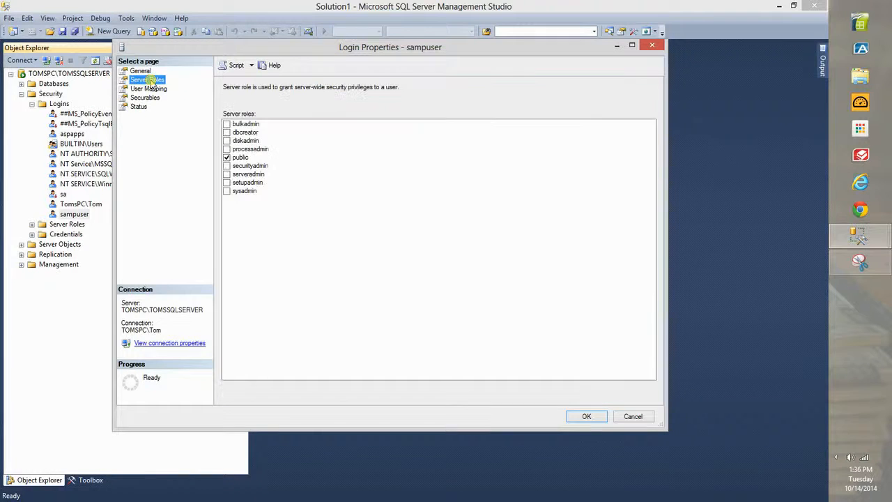
{"action": "left_click", "coordinate": [148, 89]}
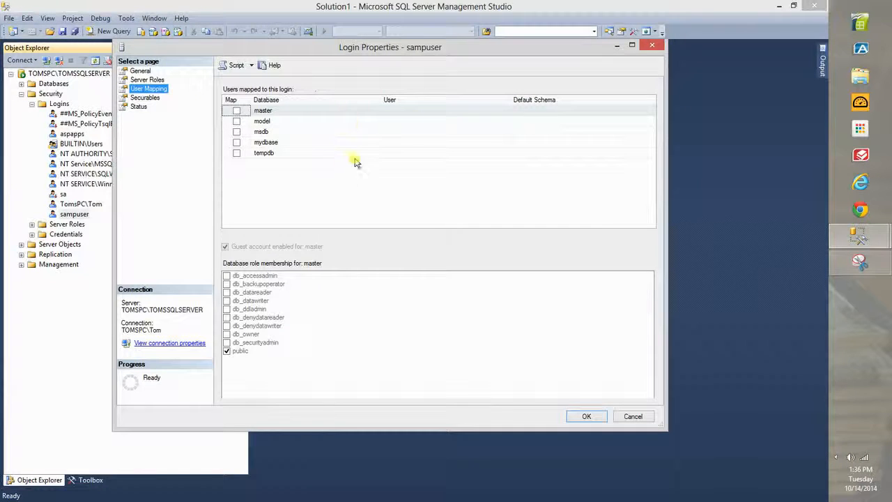
{"action": "left_click_drag", "start_coordinate": [380, 99], "coordinate": [325, 109]}
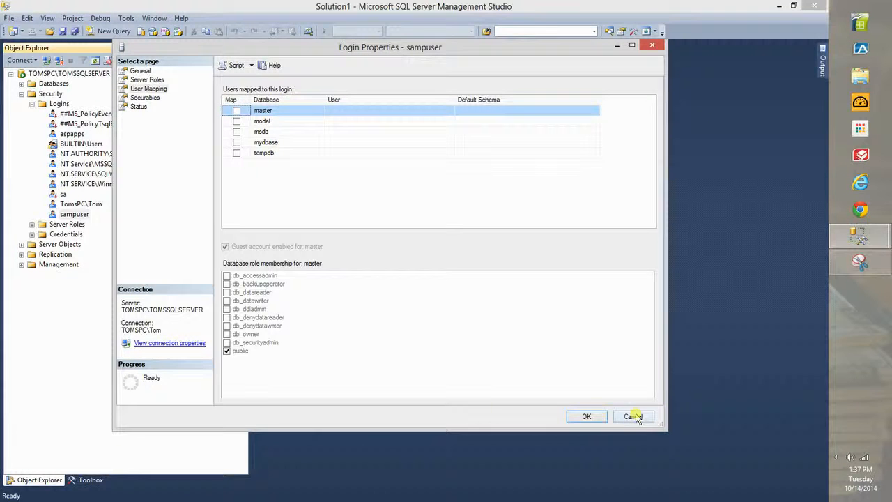
{"action": "left_click", "coordinate": [600, 417]}
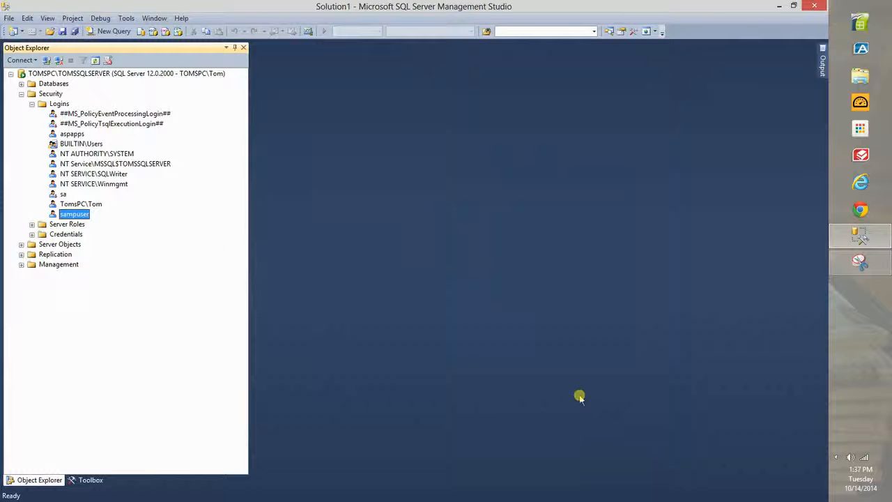
Try to connect to TOMSPC\TOMSSQLSERVER as sampuser with SQL Server Authentication, entering the login's password.
{"action": "left_click", "coordinate": [46, 61]}
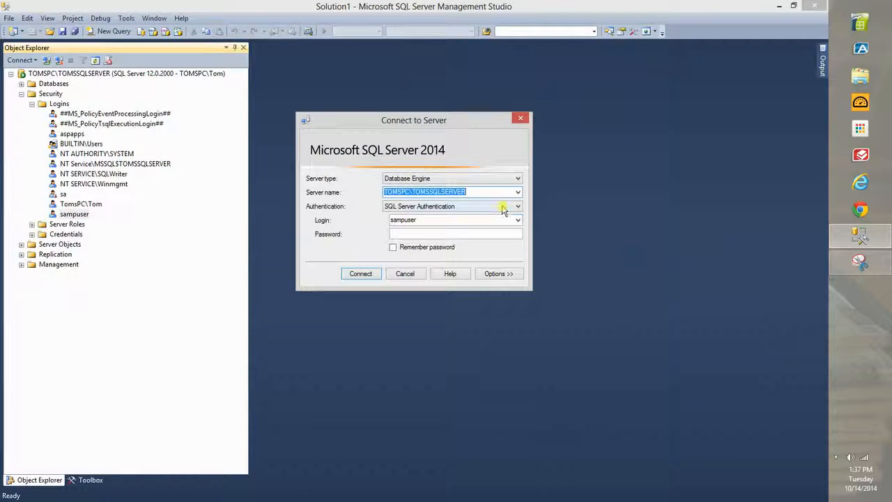
{"action": "left_click", "coordinate": [426, 235]}
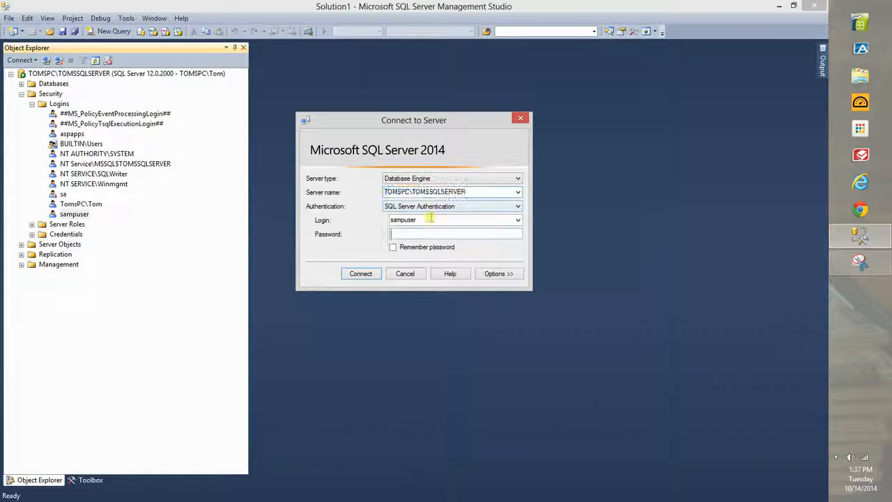
{"action": "type", "text": "*****"}
{"action": "key", "text": "Return"}
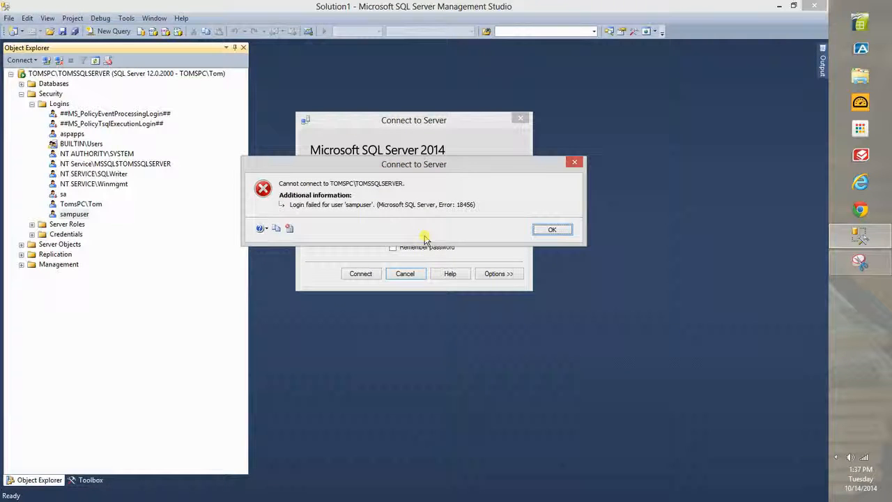
{"action": "left_click", "coordinate": [562, 229]}
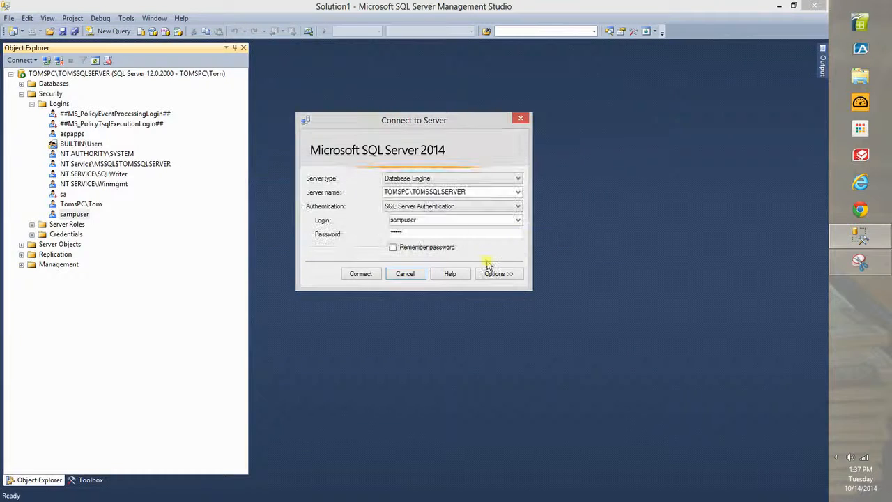
{"action": "left_click", "coordinate": [416, 276]}
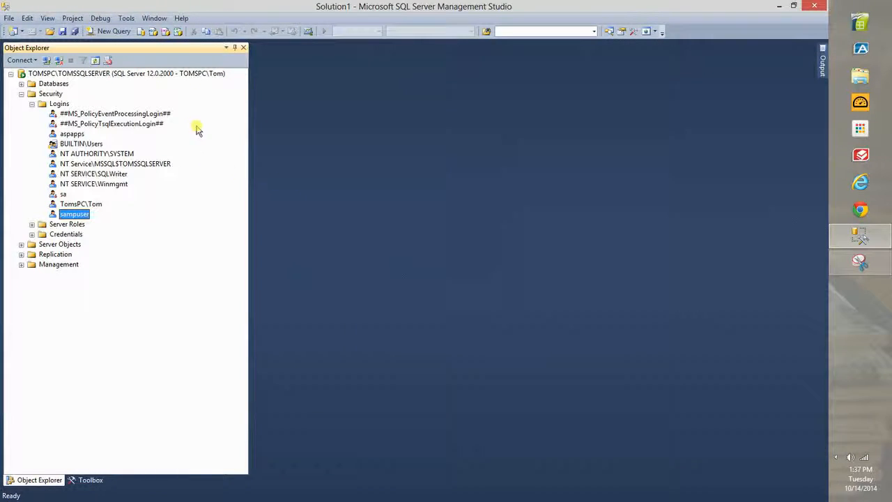
Set the server's authentication to SQL Server and Windows Authentication mode in its security properties.
{"action": "right_click", "coordinate": [176, 74]}
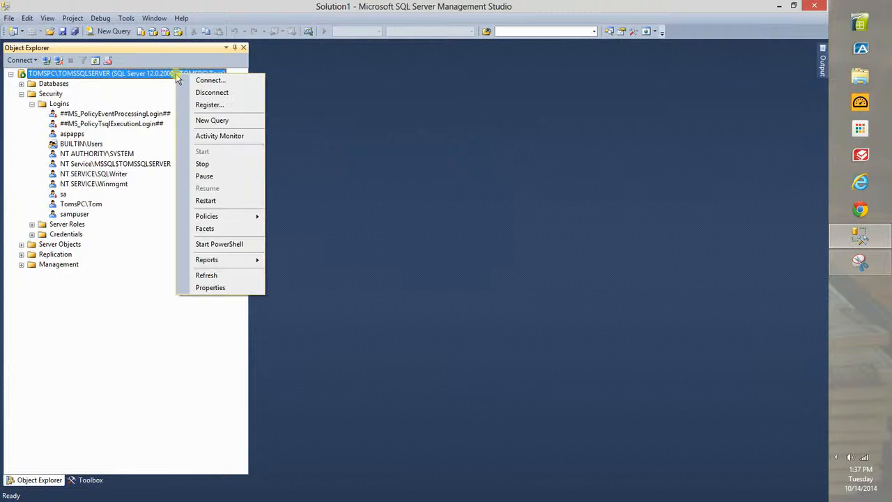
{"action": "left_click", "coordinate": [235, 291]}
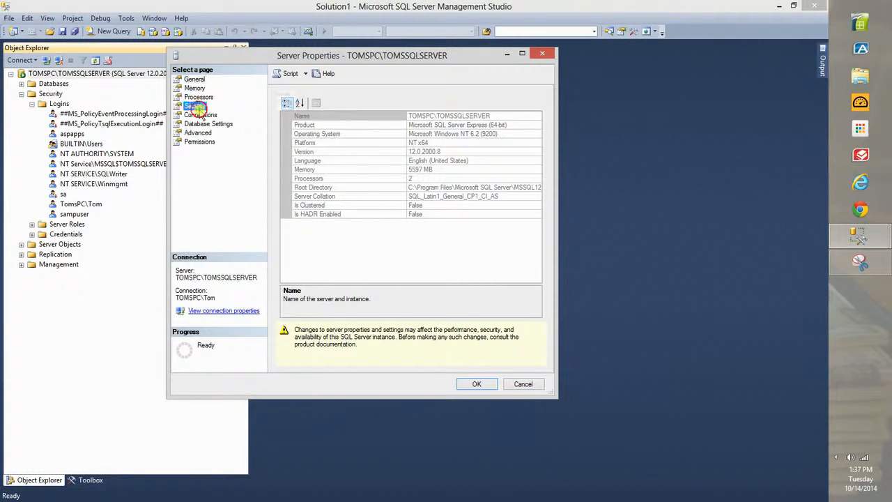
{"action": "left_click", "coordinate": [196, 106]}
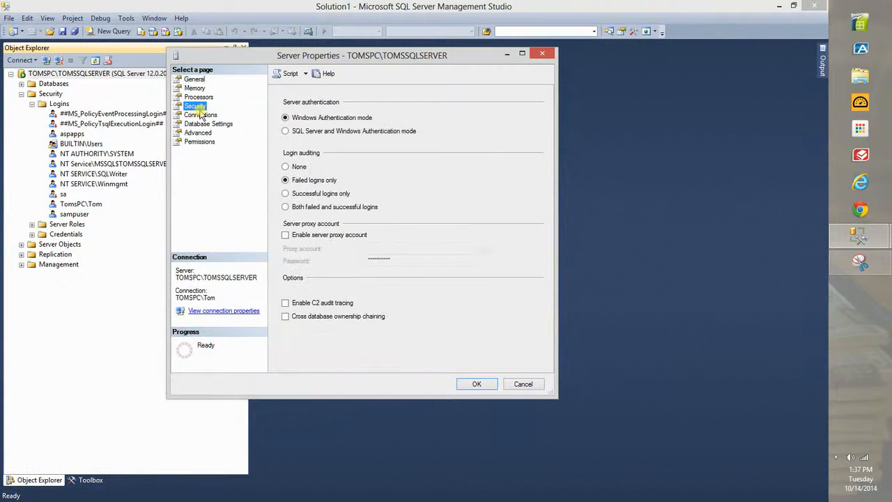
{"action": "left_click", "coordinate": [333, 133]}
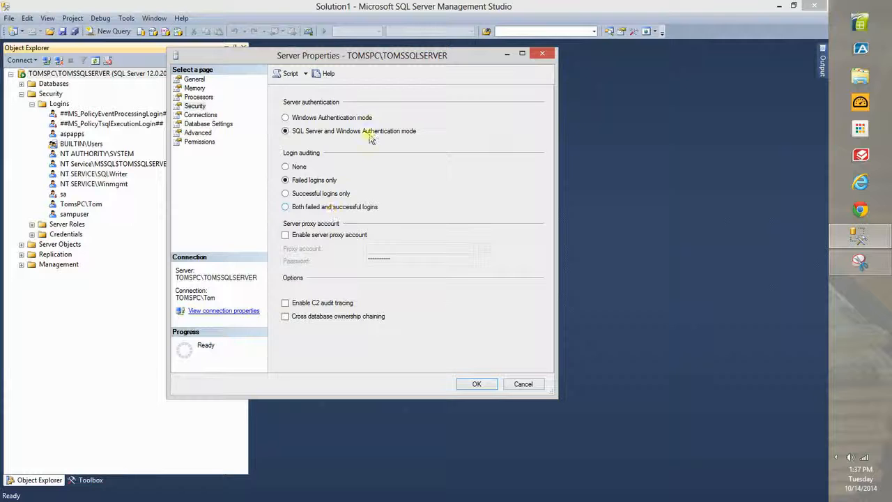
{"action": "left_click", "coordinate": [477, 385]}
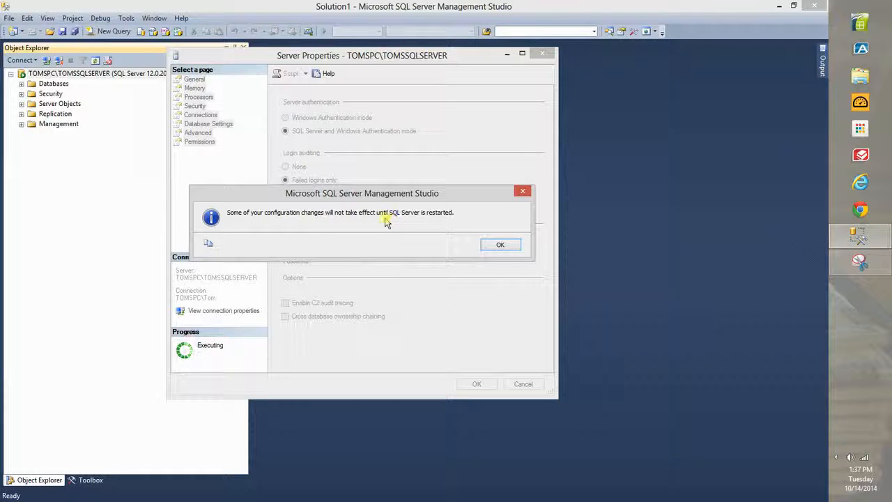
{"action": "left_click", "coordinate": [497, 249]}
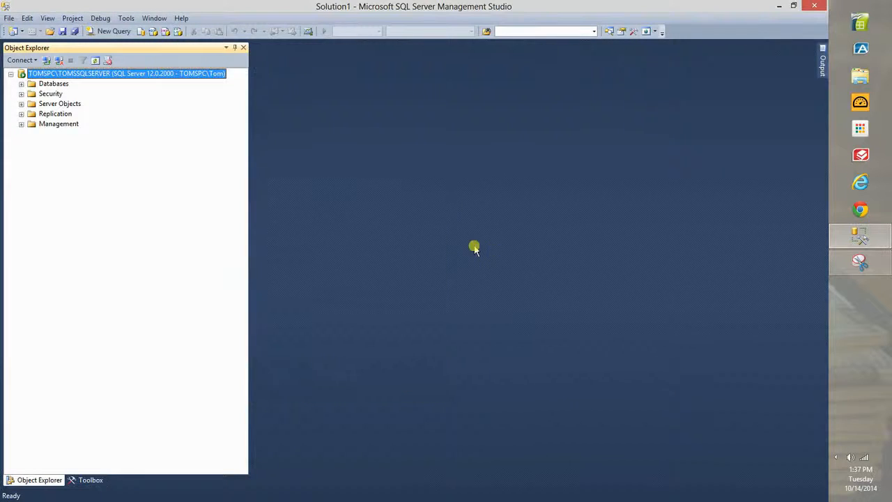
Restart the TOMSPC\TOMSSQLSERVER service to apply the authentication change.
{"action": "right_click", "coordinate": [147, 76]}
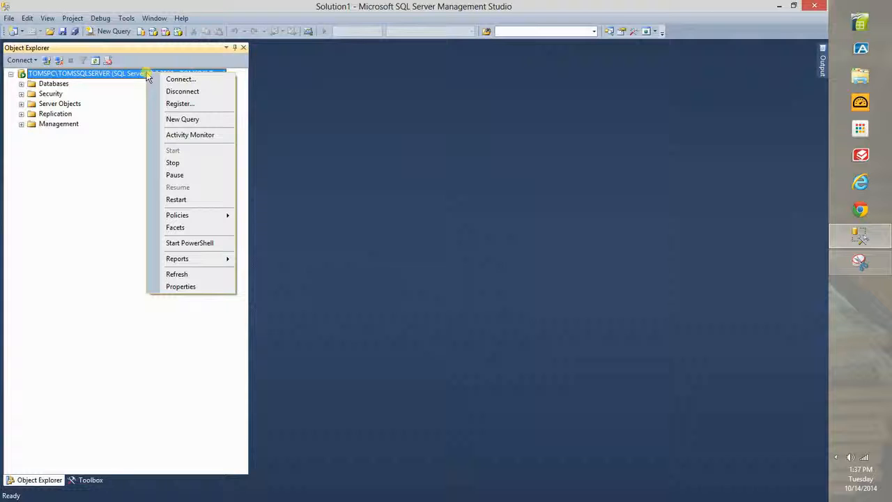
{"action": "left_click", "coordinate": [227, 200]}
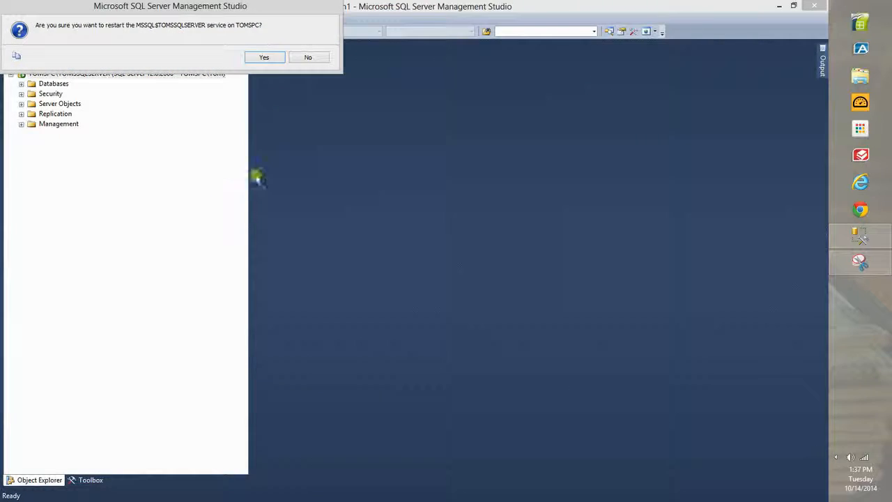
{"action": "left_click", "coordinate": [265, 55]}
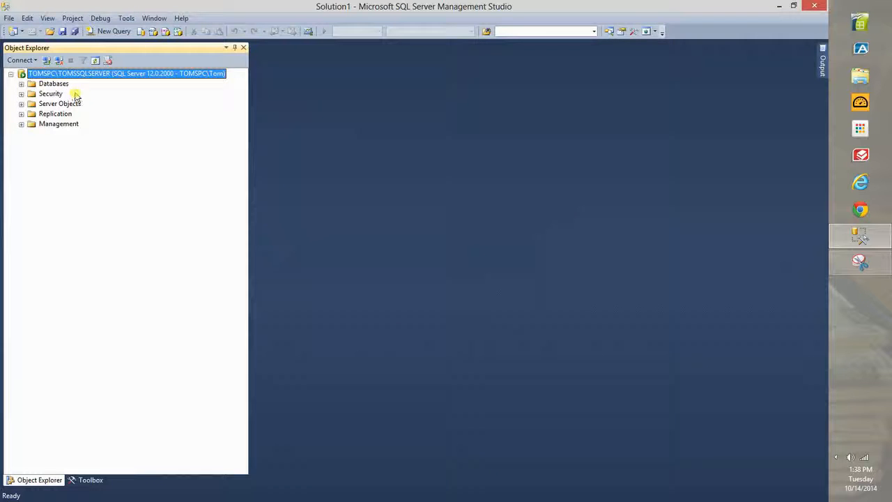
Retry the sampuser connection to the restarted server with SQL Server Authentication, entering the login's password.
{"action": "left_click", "coordinate": [46, 60]}
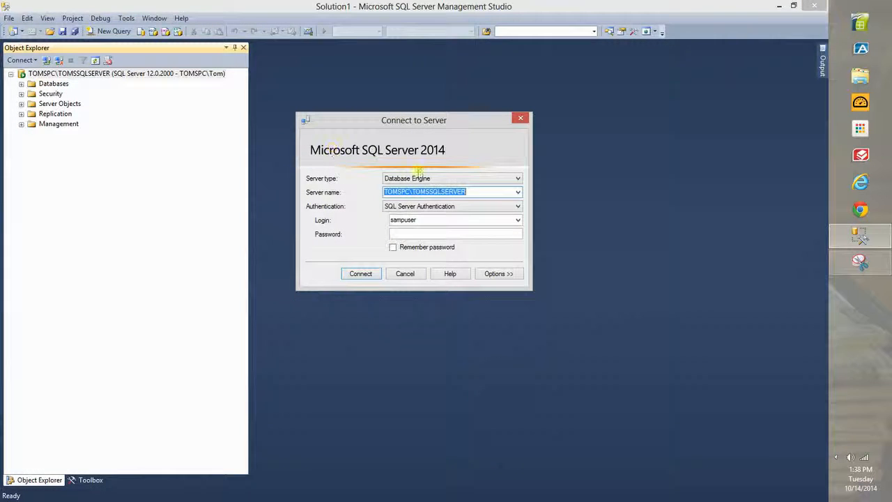
{"action": "left_click", "coordinate": [492, 219]}
{"action": "left_click", "coordinate": [471, 233]}
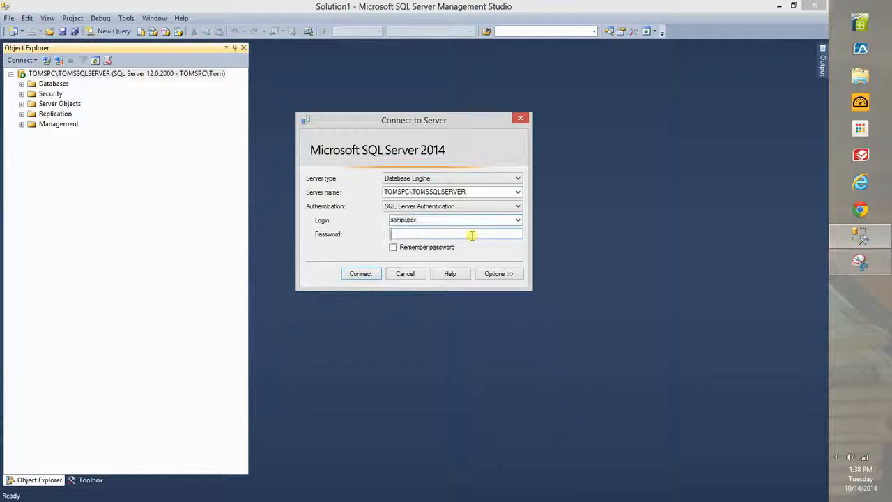
{"action": "type", "text": "•••"}
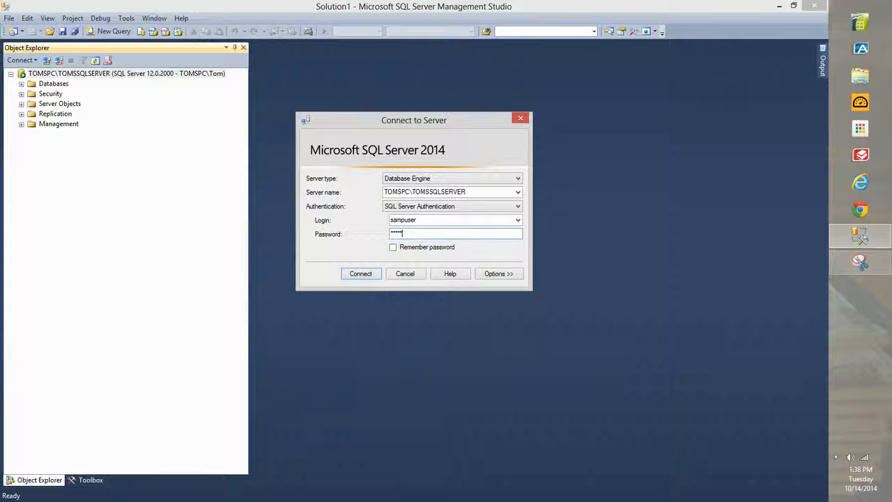
{"action": "key", "text": "Return"}
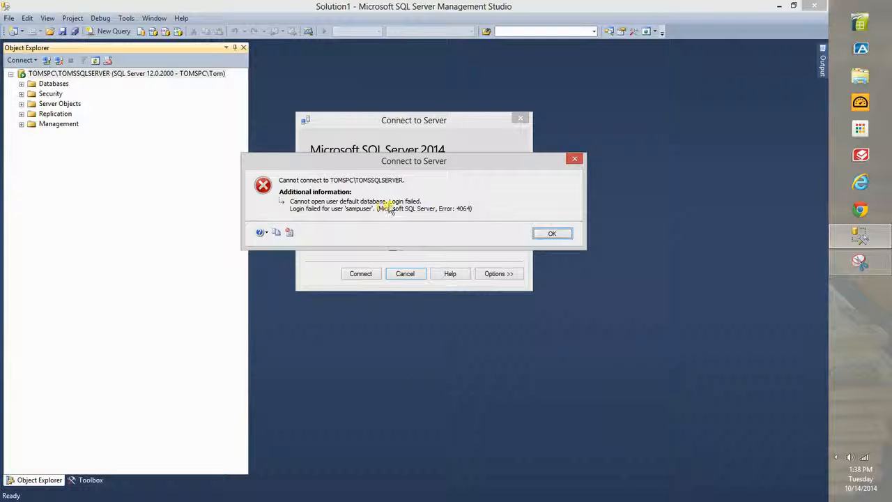
Dismiss the failed sampuser connection attempt and begin a new SQL user with login in the mydbase database.
{"action": "left_click", "coordinate": [555, 234]}
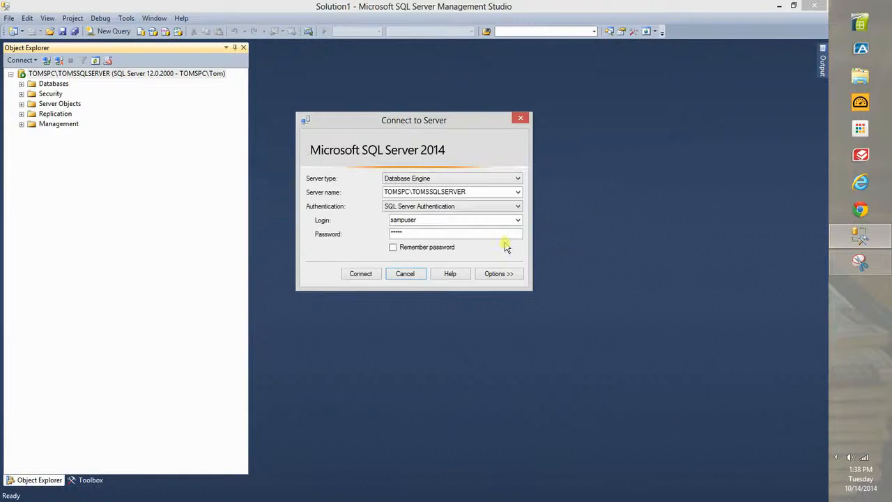
{"action": "left_click", "coordinate": [407, 275]}
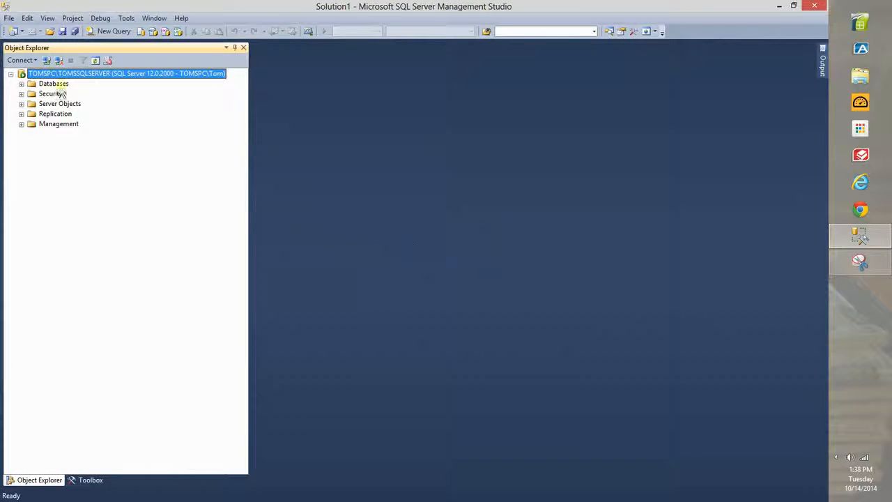
{"action": "left_click", "coordinate": [22, 83]}
{"action": "left_click", "coordinate": [32, 104]}
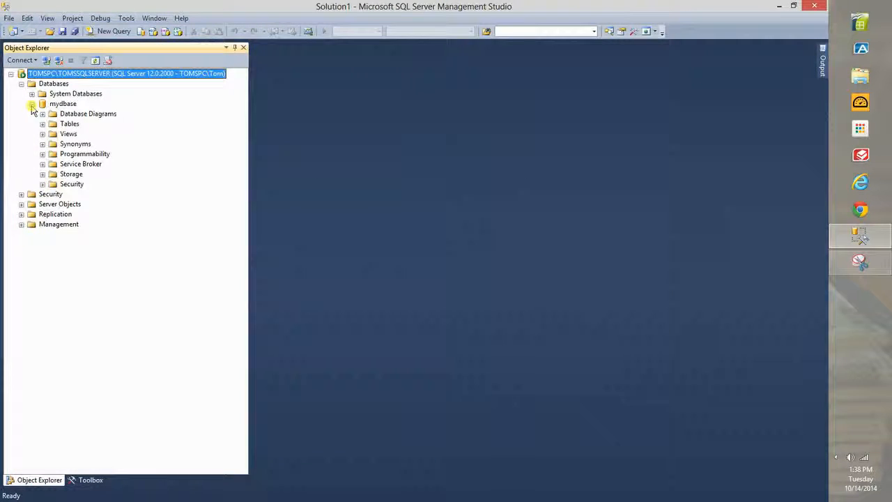
{"action": "left_click", "coordinate": [43, 184]}
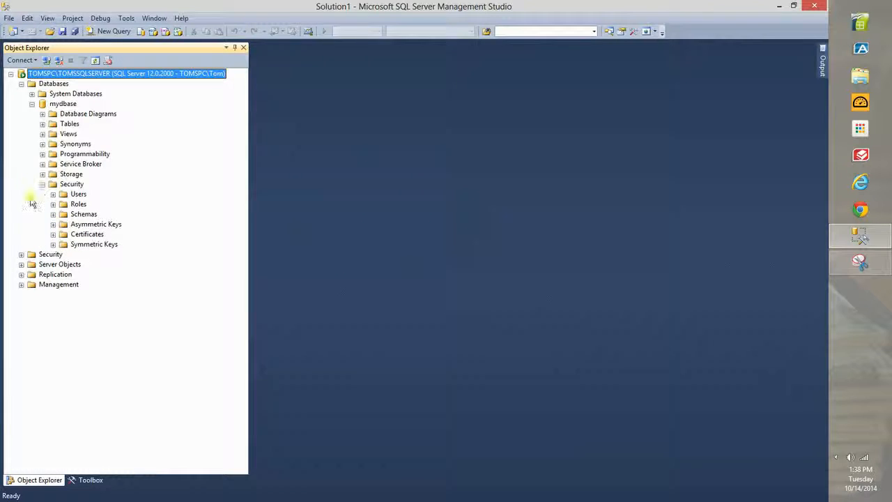
{"action": "left_click", "coordinate": [78, 194]}
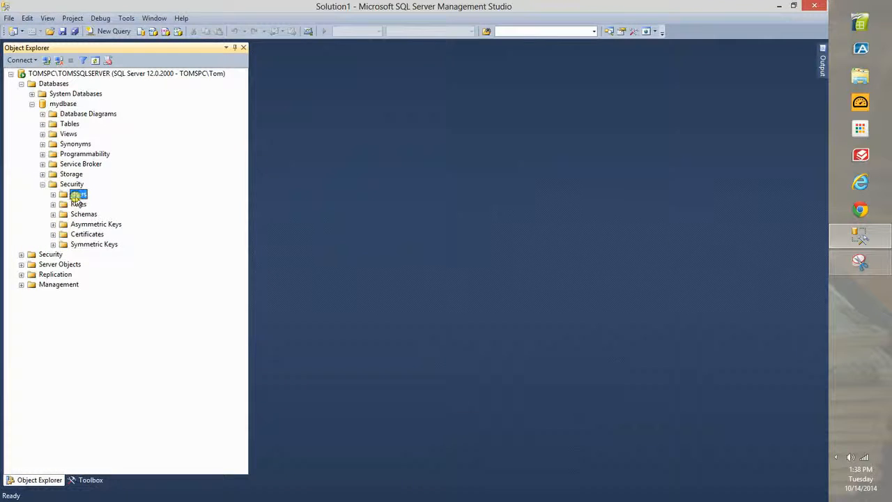
{"action": "right_click", "coordinate": [77, 195]}
{"action": "left_click", "coordinate": [113, 200]}
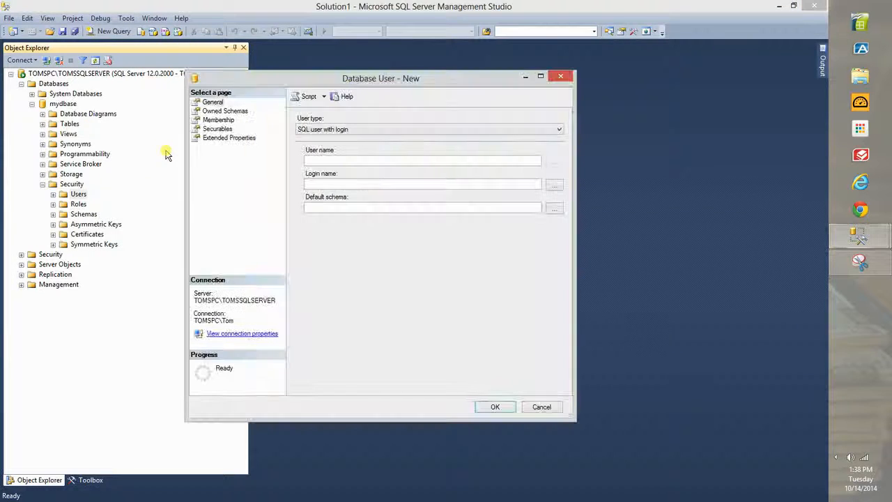
{"action": "left_click_drag", "start_coordinate": [299, 79], "coordinate": [295, 57]}
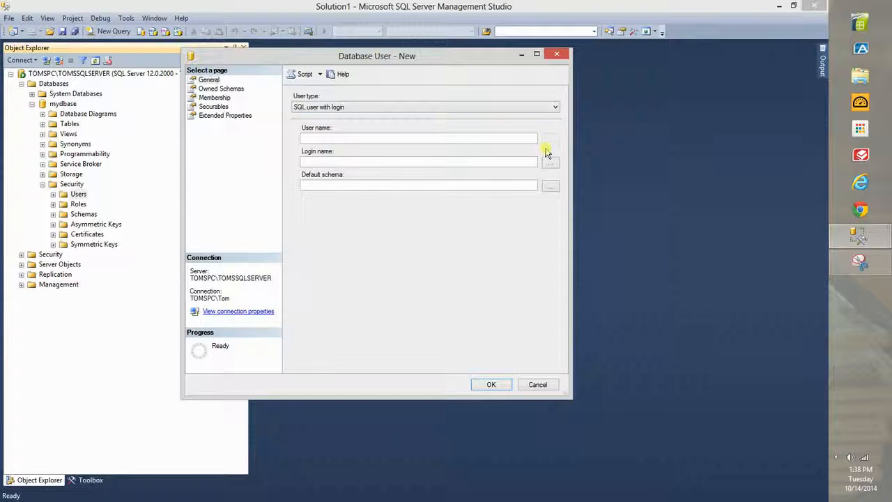
Assign the existing sampuser login to the new database user and name the user sampleuser.
{"action": "left_click", "coordinate": [465, 158]}
{"action": "left_click", "coordinate": [551, 163]}
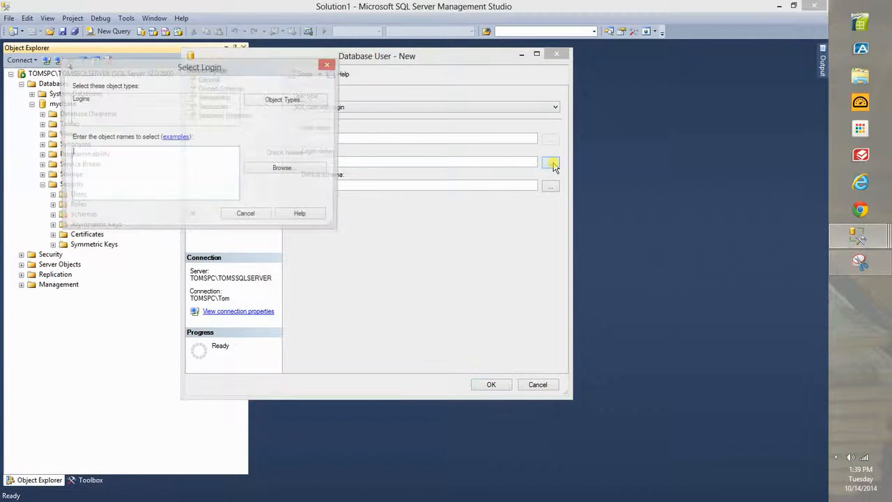
{"action": "left_click", "coordinate": [307, 169]}
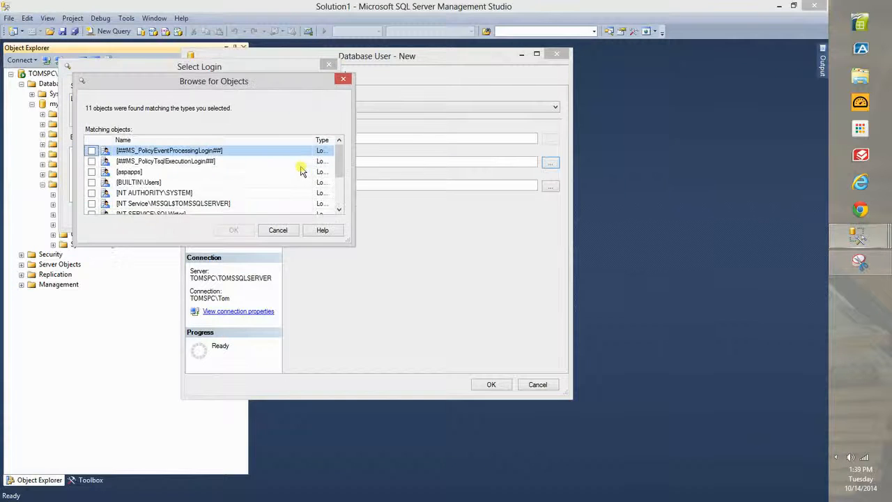
{"action": "left_click_drag", "start_coordinate": [339, 159], "coordinate": [339, 184]}
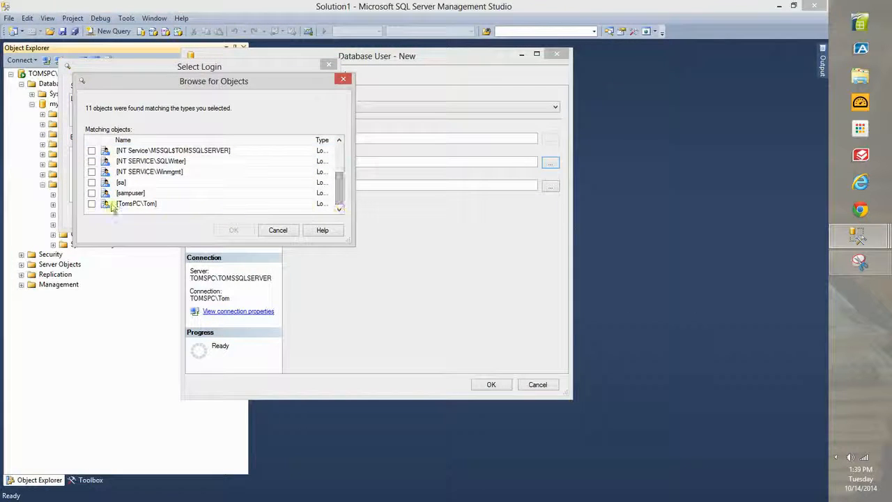
{"action": "left_click", "coordinate": [91, 192]}
{"action": "left_click", "coordinate": [232, 230]}
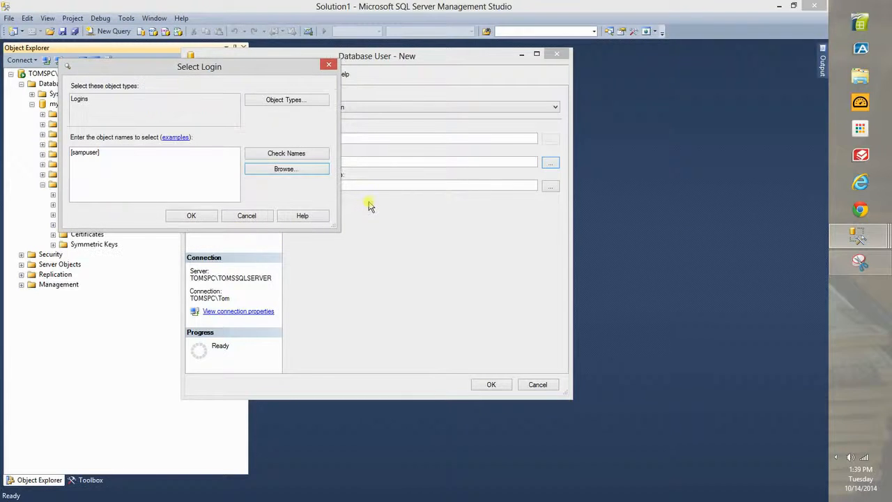
{"action": "left_click", "coordinate": [204, 218]}
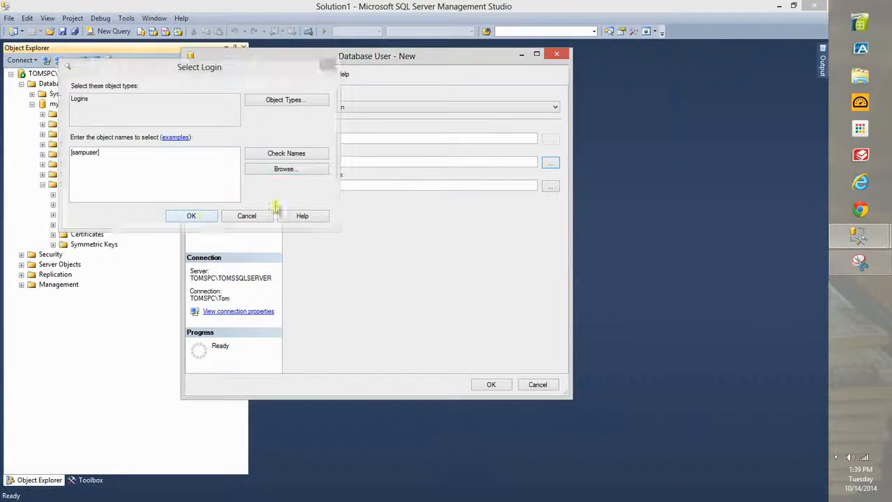
{"action": "left_click", "coordinate": [413, 187]}
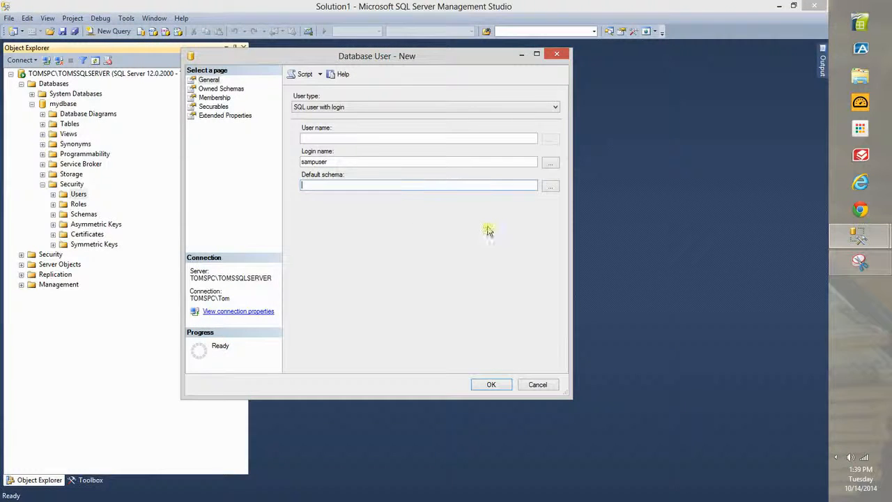
{"action": "left_click", "coordinate": [421, 135]}
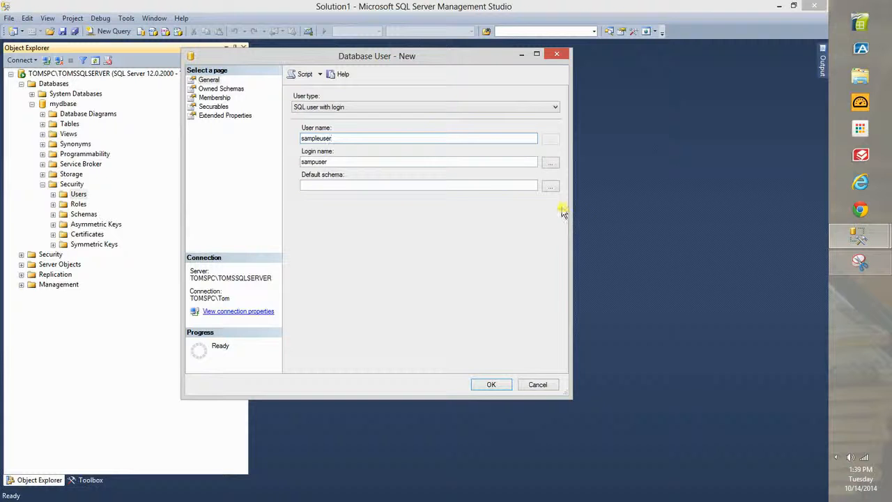
Set the new user's default schema to db_datawriter.
{"action": "left_click", "coordinate": [551, 185]}
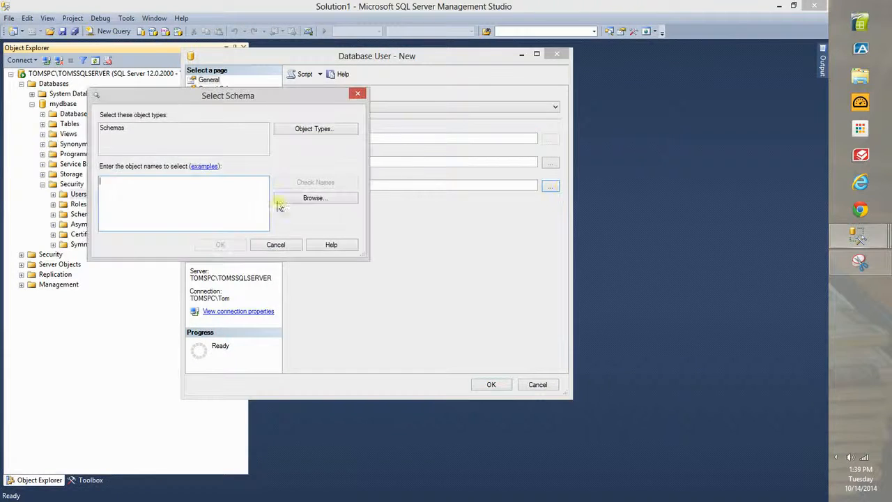
{"action": "left_click", "coordinate": [313, 198]}
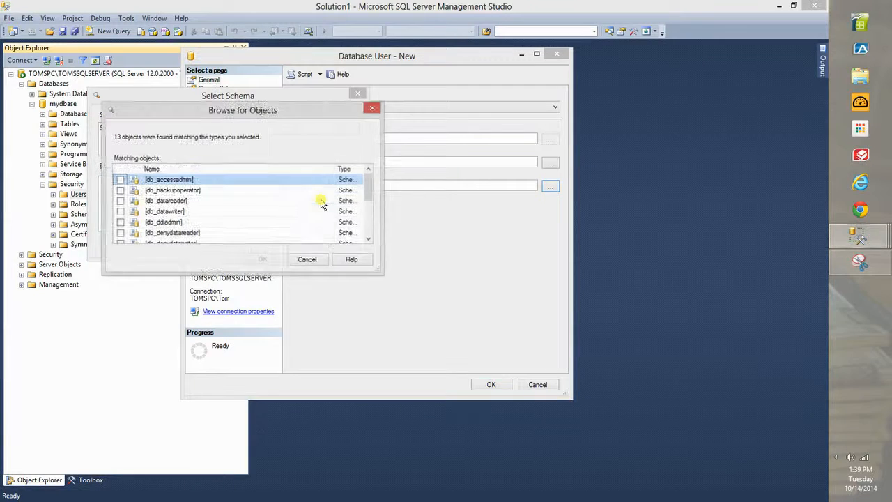
{"action": "left_click", "coordinate": [120, 211]}
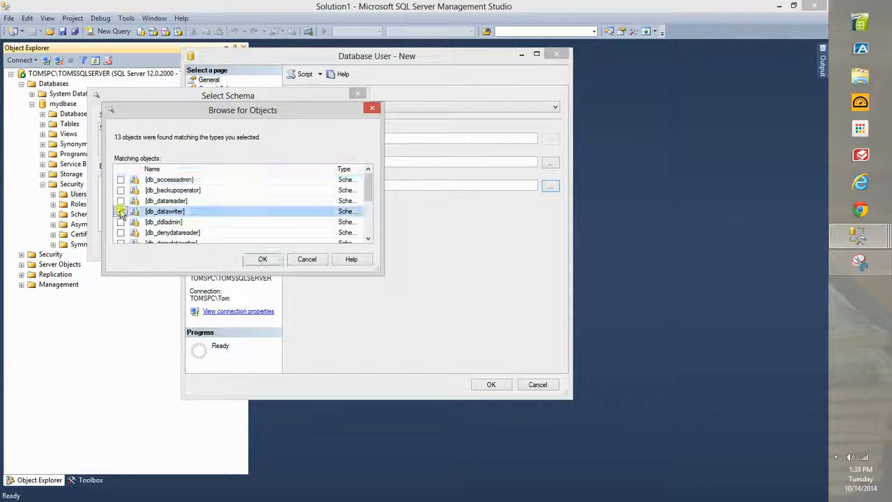
{"action": "left_click", "coordinate": [265, 259]}
{"action": "left_click", "coordinate": [233, 244]}
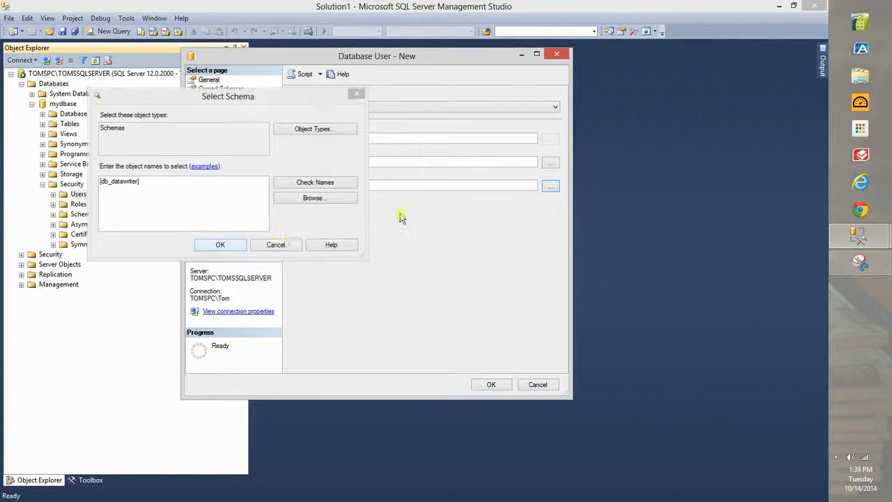
Give the new user membership in the db_datawriter role, create it, and collapse the expanded database tree.
{"action": "left_click", "coordinate": [216, 99]}
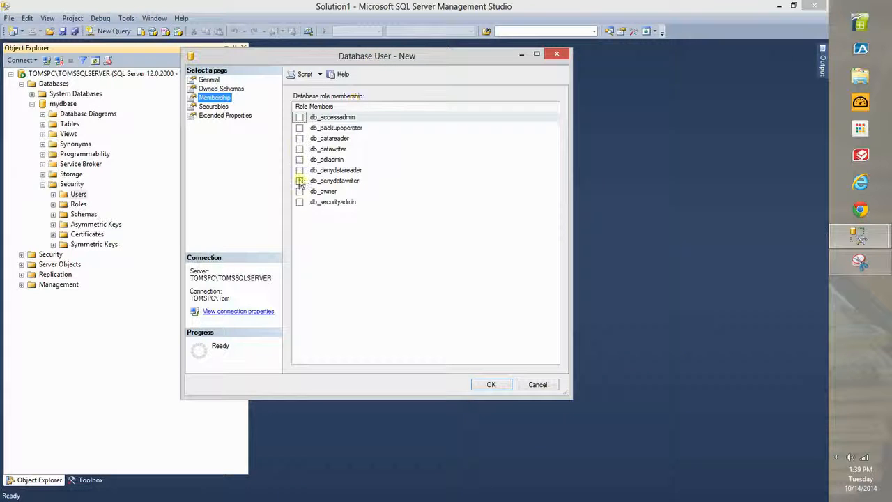
{"action": "left_click", "coordinate": [300, 149]}
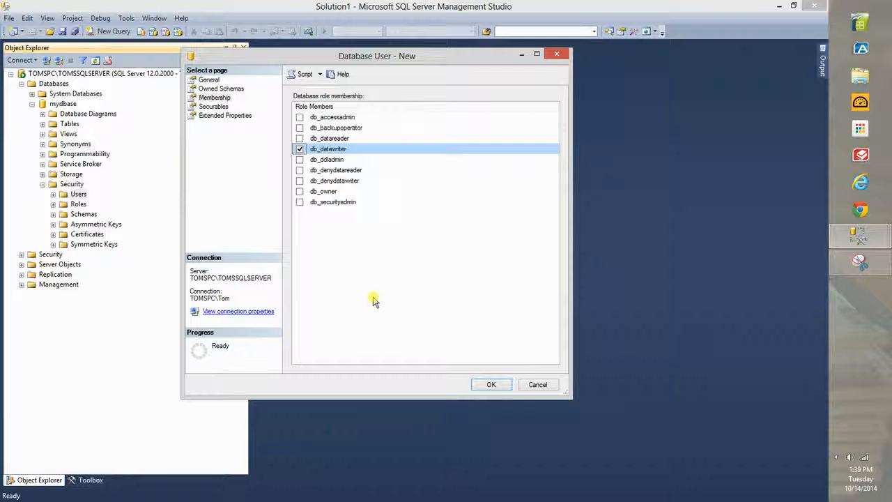
{"action": "left_click", "coordinate": [488, 385]}
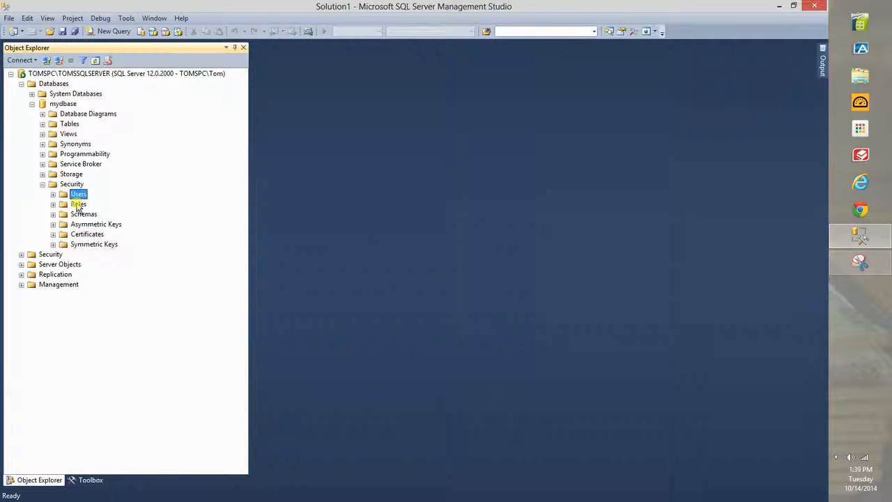
{"action": "left_click", "coordinate": [42, 184]}
{"action": "left_click", "coordinate": [32, 103]}
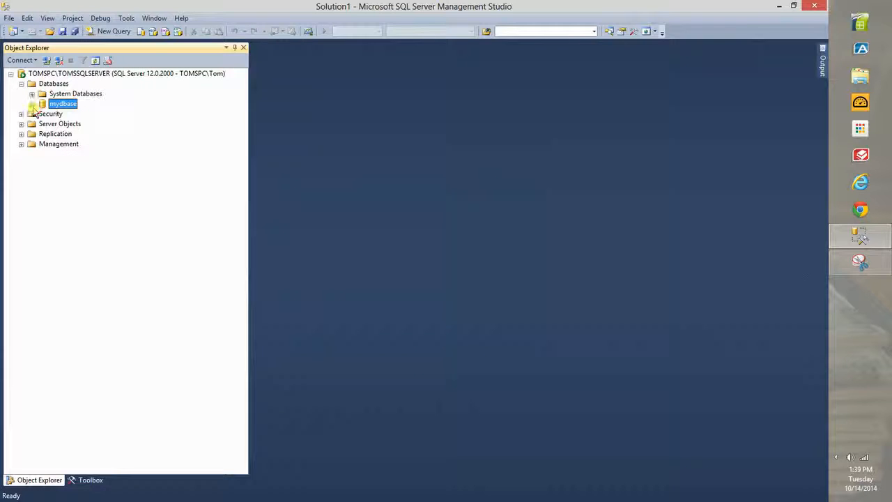
{"action": "left_click", "coordinate": [22, 83]}
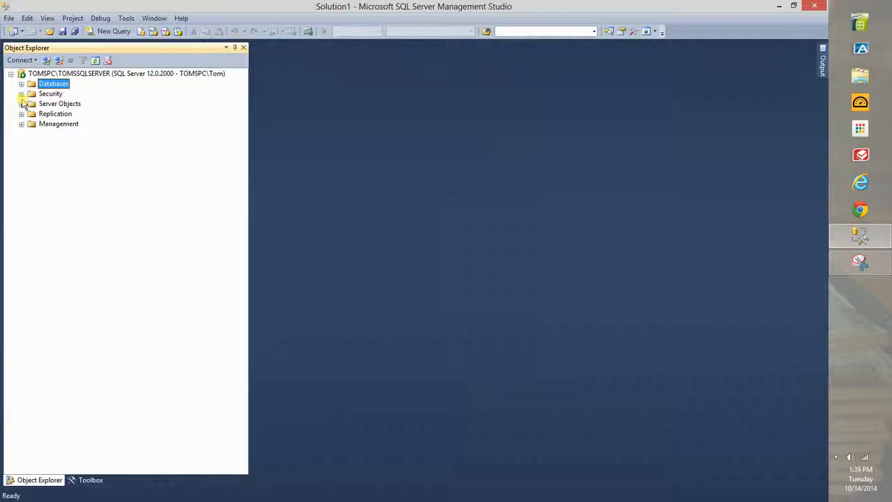
Review the user mapping, default schema and role membership for mydbase in the sampuser login's properties.
{"action": "left_click", "coordinate": [77, 74]}
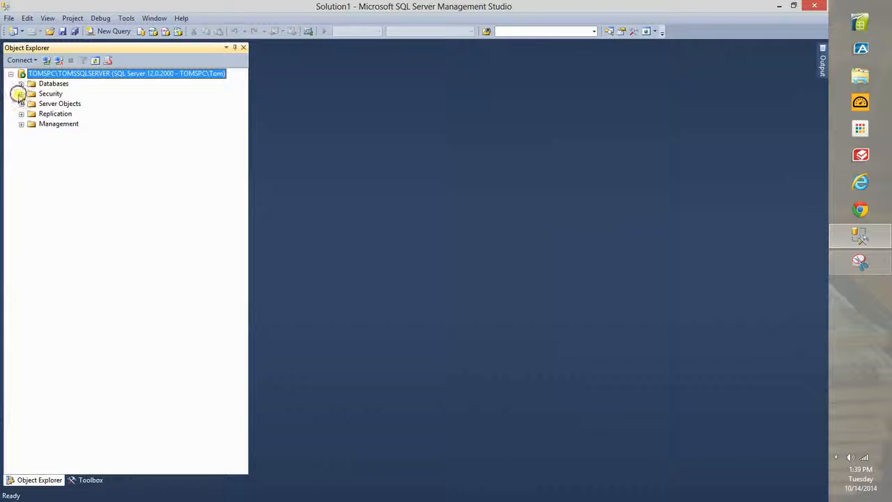
{"action": "left_click", "coordinate": [21, 93]}
{"action": "left_click", "coordinate": [31, 103]}
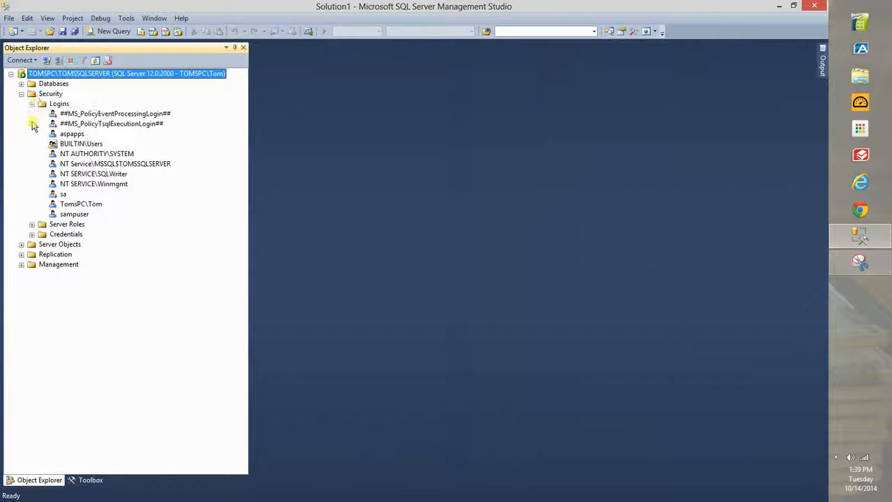
{"action": "right_click", "coordinate": [67, 216]}
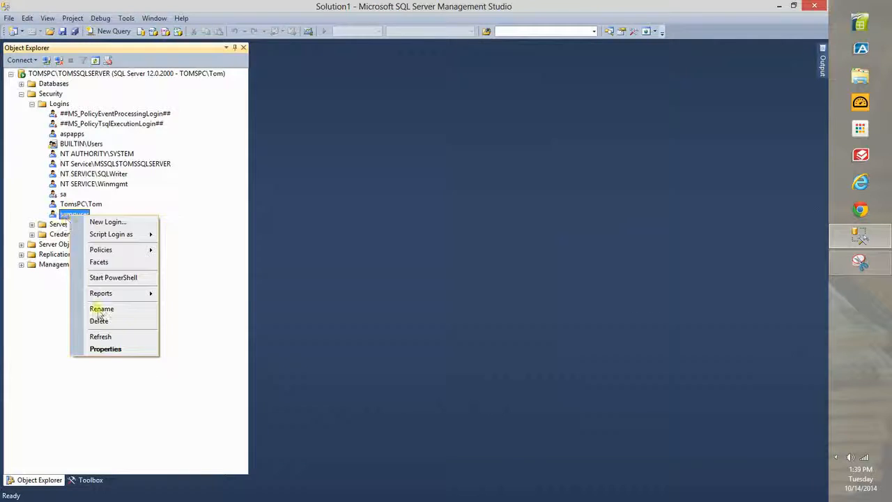
{"action": "left_click", "coordinate": [113, 348]}
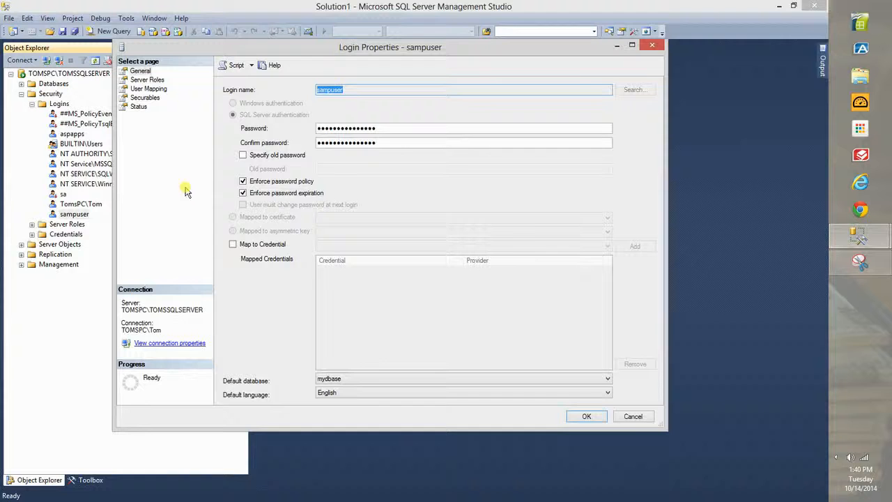
{"action": "left_click_drag", "start_coordinate": [330, 54], "coordinate": [337, 55]}
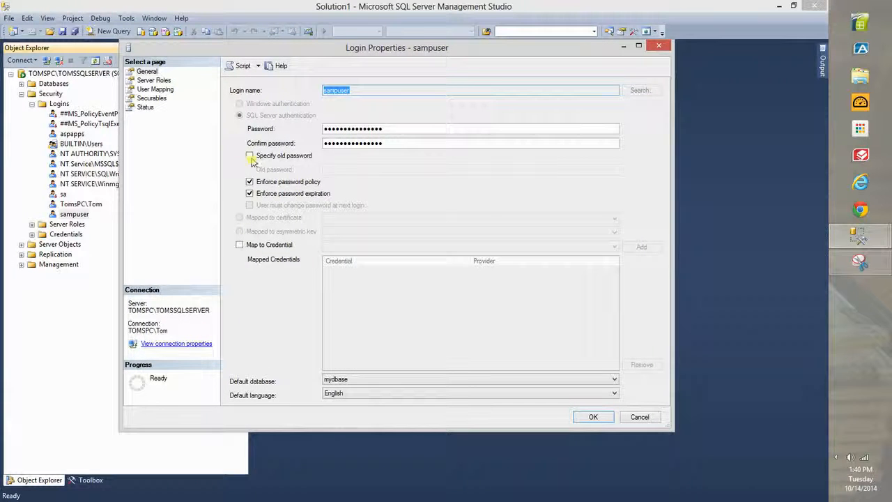
{"action": "left_click", "coordinate": [157, 90]}
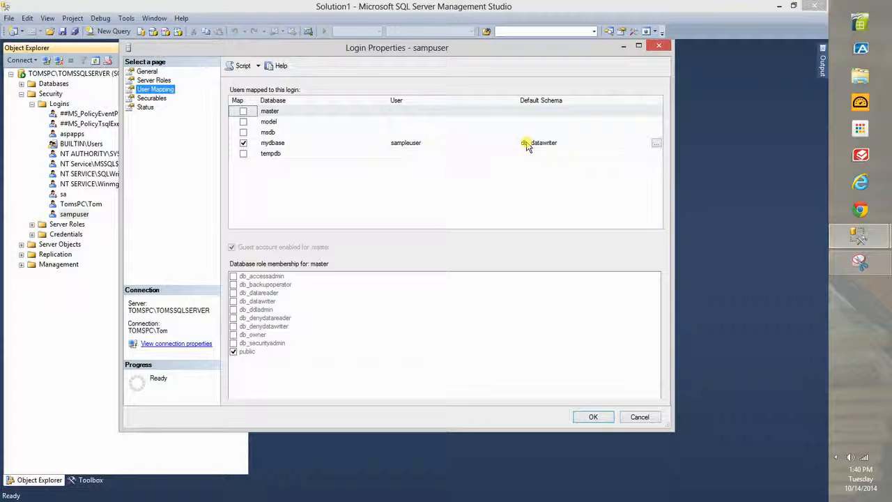
{"action": "left_click", "coordinate": [429, 144]}
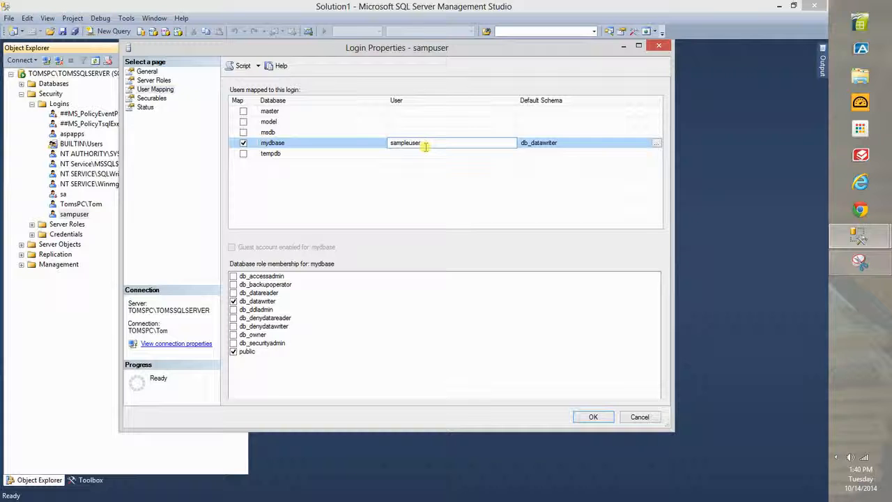
{"action": "left_click", "coordinate": [406, 184]}
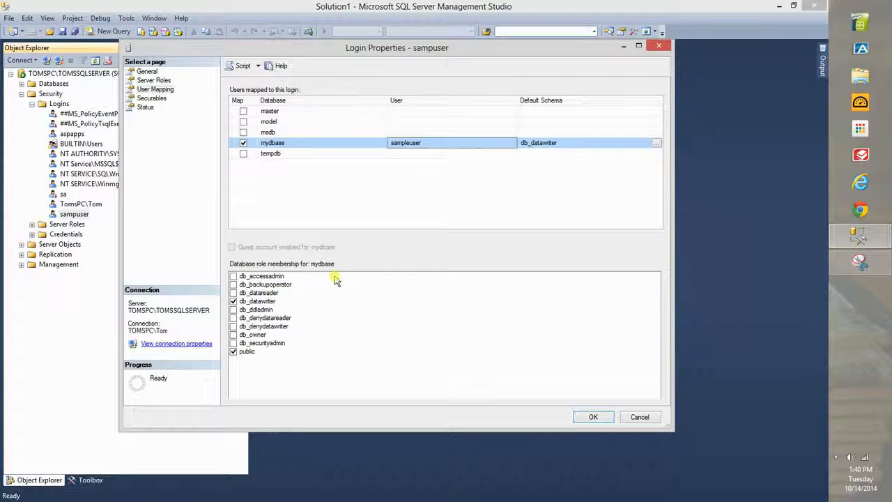
{"action": "left_click", "coordinate": [595, 417]}
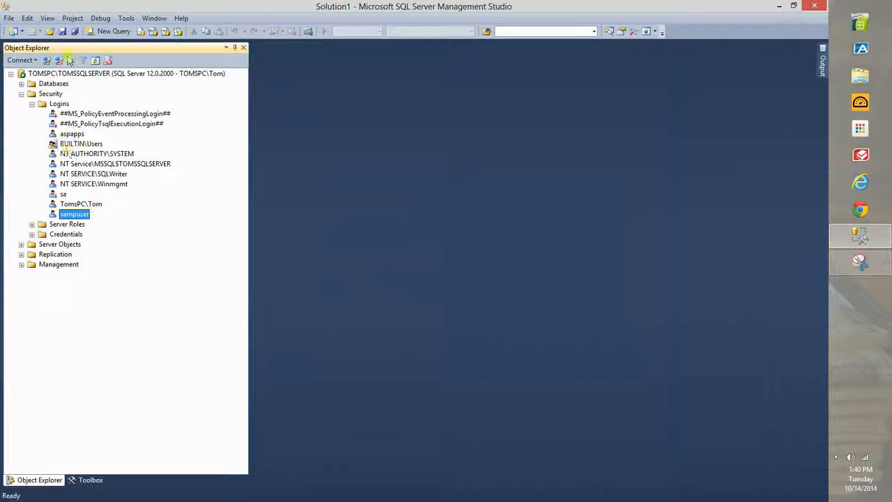
Connect to TOMSPC\TOMSSQLSERVER as sampuser with SQL Server Authentication, entering the login password without remembering it.
{"action": "left_click", "coordinate": [54, 61]}
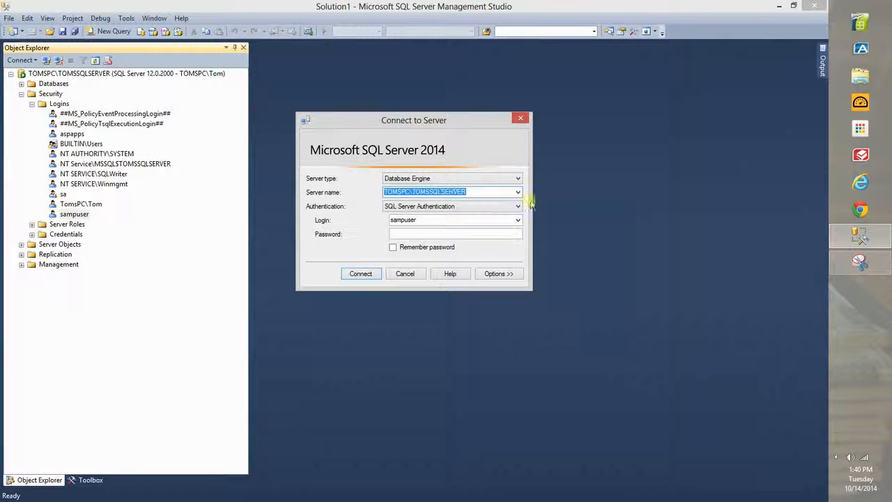
{"action": "left_click_drag", "start_coordinate": [484, 130], "coordinate": [440, 76]}
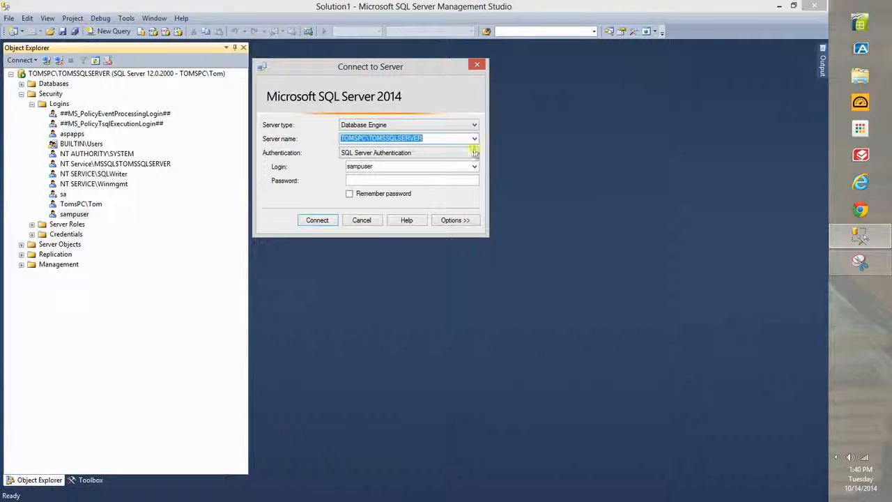
{"action": "left_click", "coordinate": [442, 165]}
{"action": "left_click", "coordinate": [434, 181]}
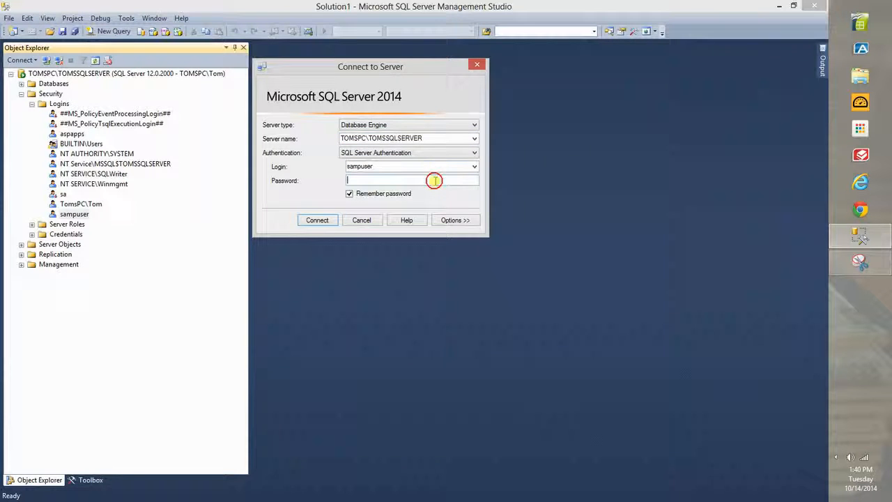
{"action": "left_click", "coordinate": [400, 194]}
{"action": "left_click", "coordinate": [410, 181]}
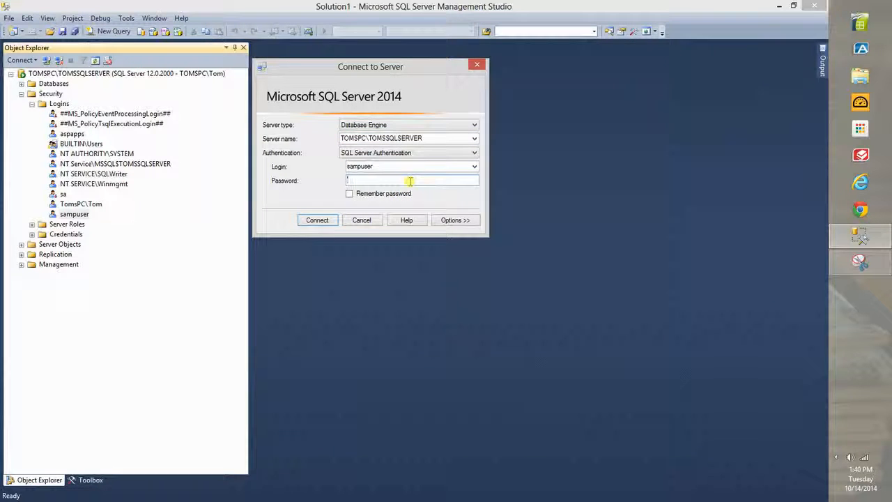
{"action": "key", "text": "Return"}
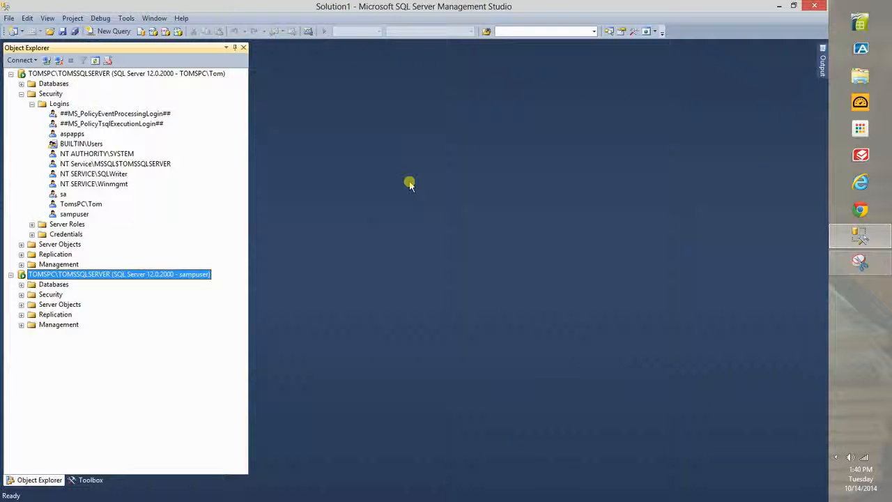
Start a new table in mydbase through the sampuser connection and acknowledge the permission warning.
{"action": "left_click", "coordinate": [21, 285]}
{"action": "left_click", "coordinate": [32, 304]}
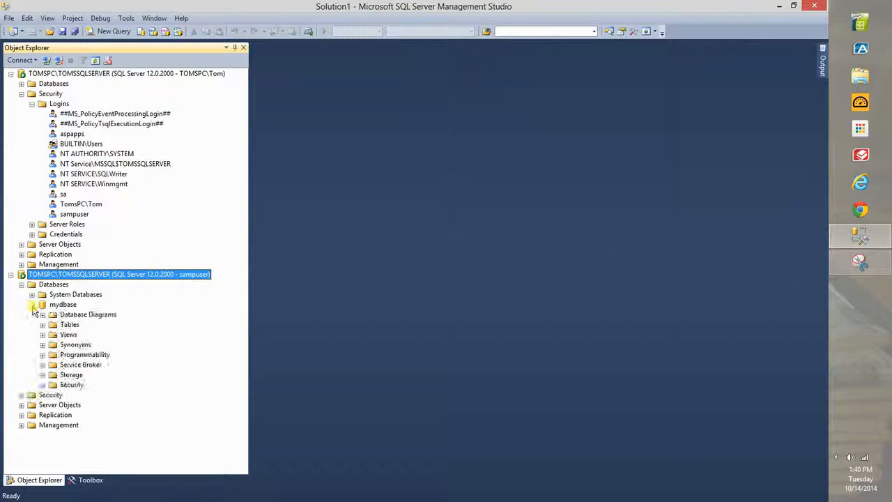
{"action": "left_click", "coordinate": [69, 324]}
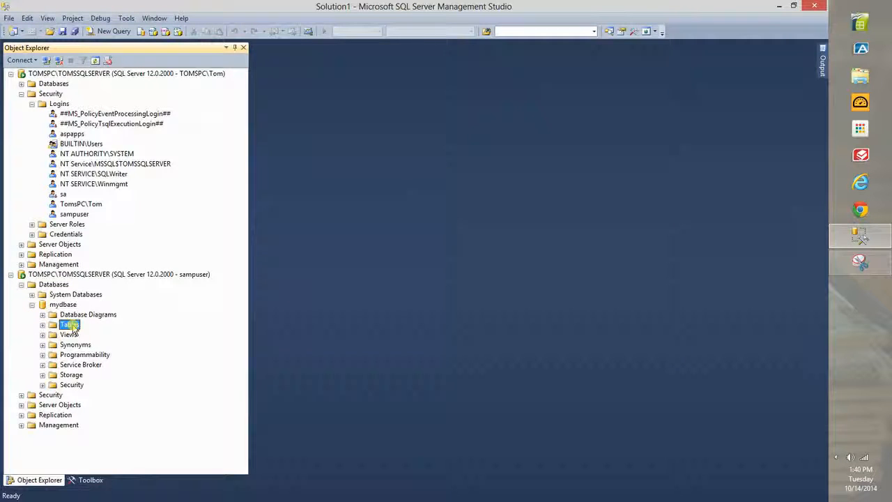
{"action": "right_click", "coordinate": [73, 329]}
{"action": "left_click", "coordinate": [122, 331]}
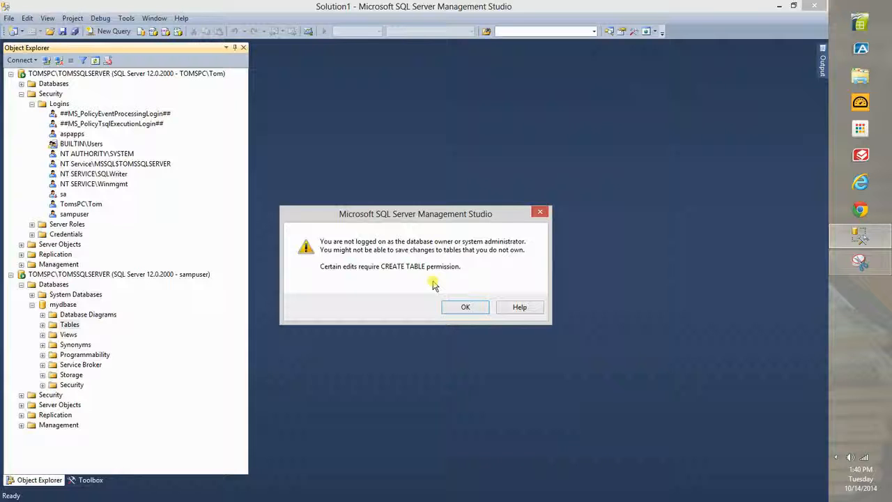
{"action": "left_click", "coordinate": [466, 307]}
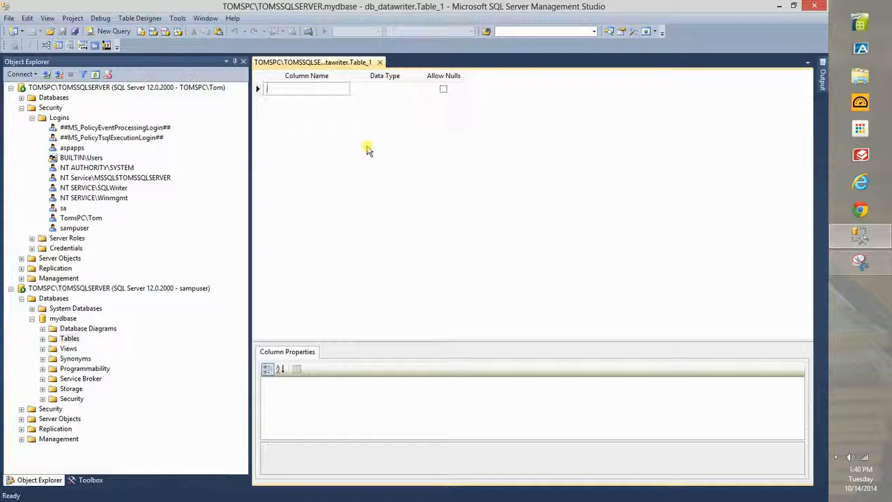
Define a column named id with data type int that does not allow nulls.
{"action": "type", "text": "id"}
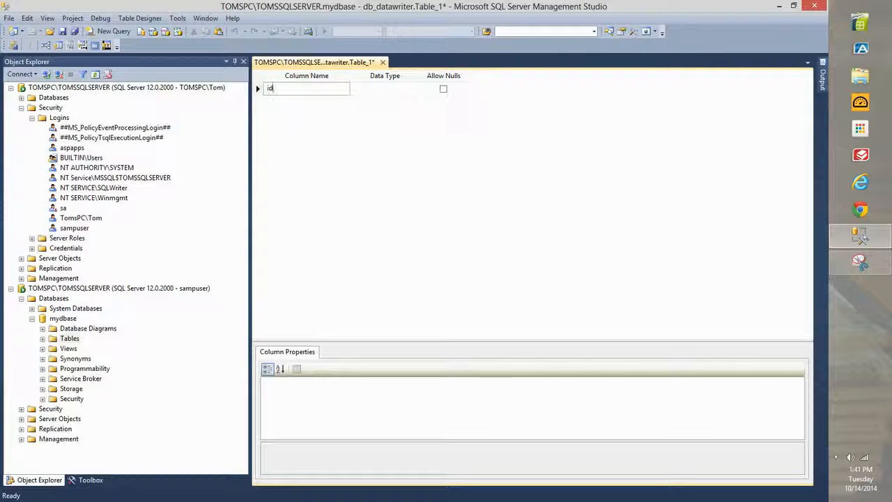
{"action": "left_click", "coordinate": [402, 94]}
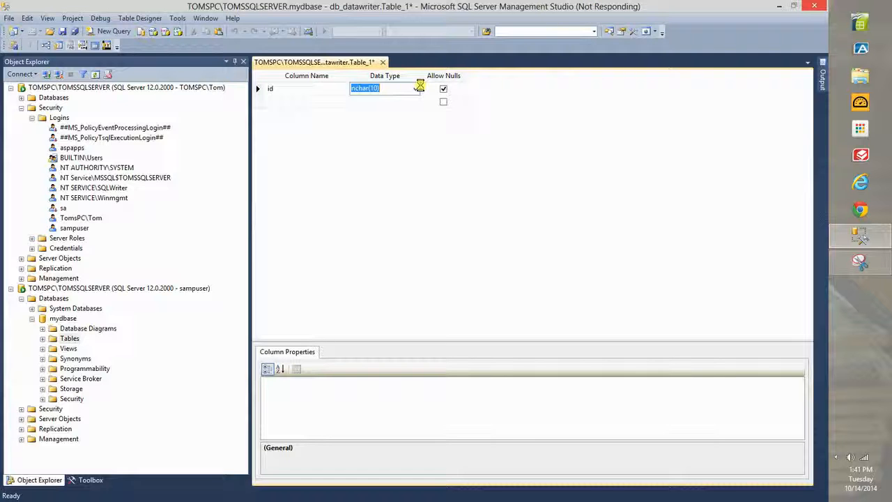
{"action": "left_click", "coordinate": [417, 87]}
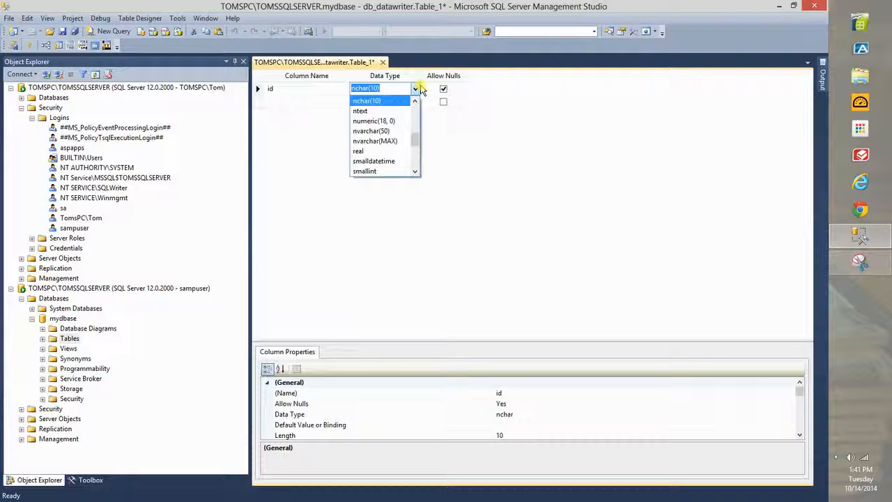
{"action": "type", "text": "int"}
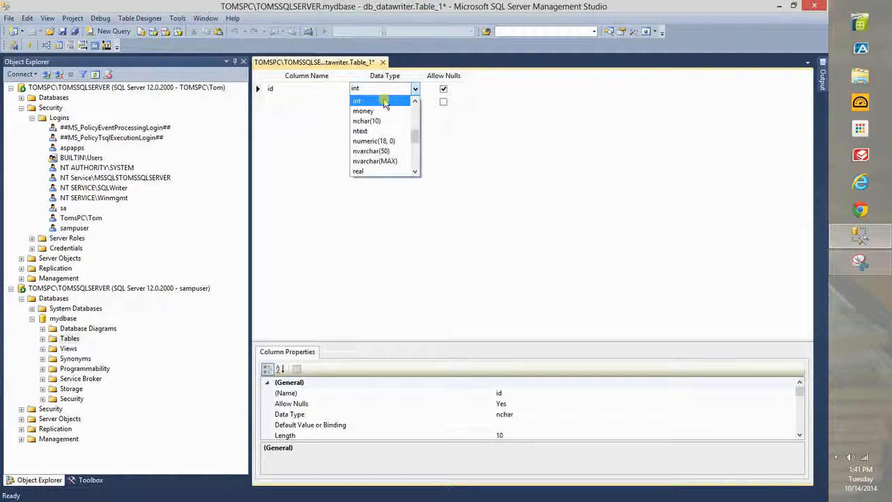
{"action": "left_click", "coordinate": [385, 102]}
{"action": "left_click", "coordinate": [444, 89]}
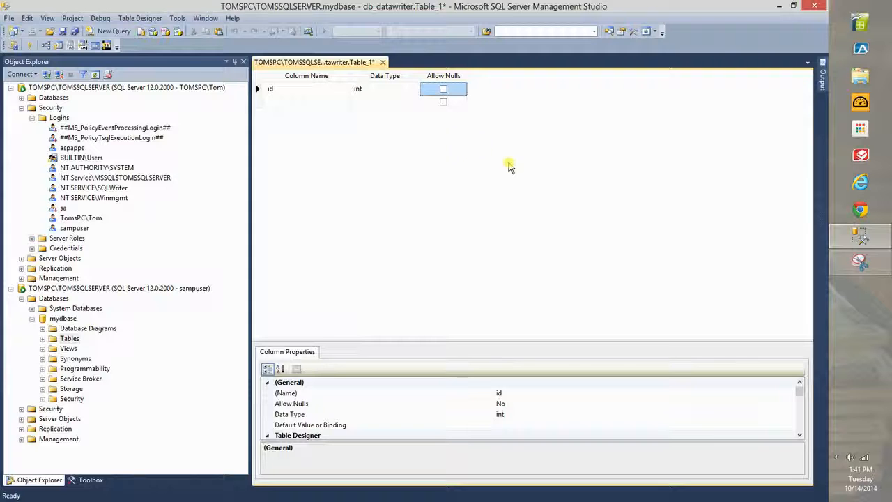
Try to save the new table, cancel the save, and close the table designer without keeping changes.
{"action": "left_click", "coordinate": [65, 33]}
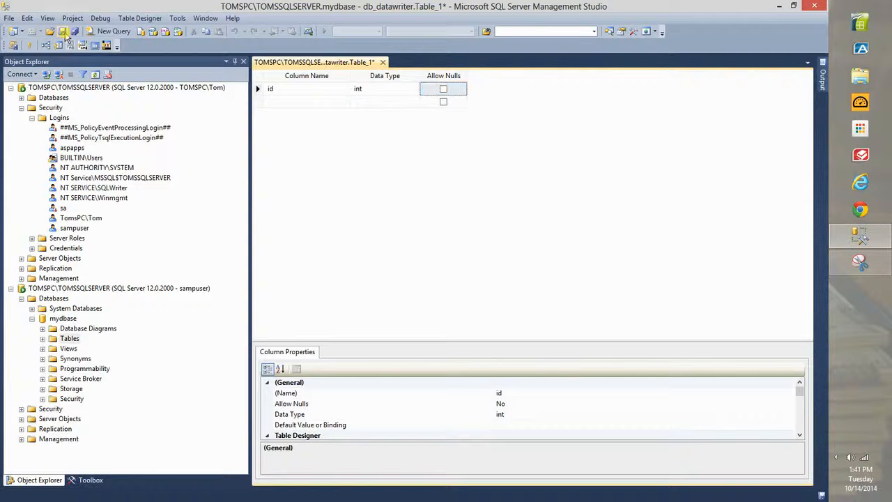
{"action": "left_click", "coordinate": [436, 272]}
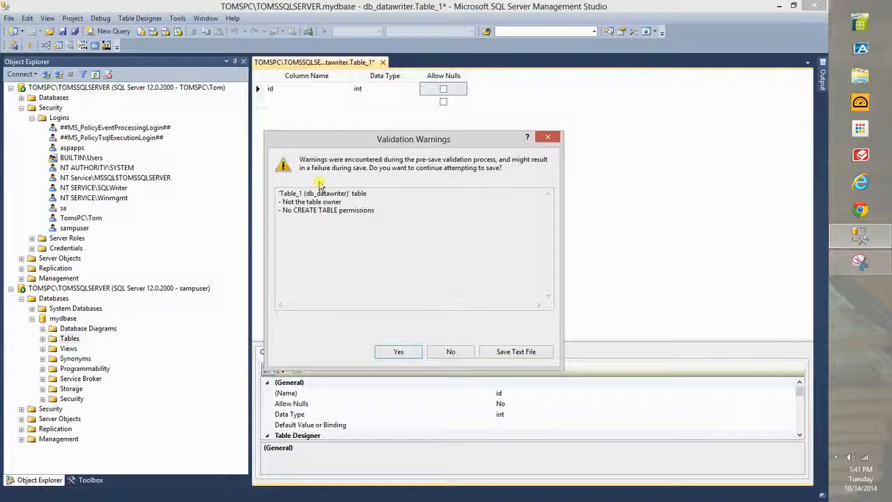
{"action": "left_click", "coordinate": [453, 352]}
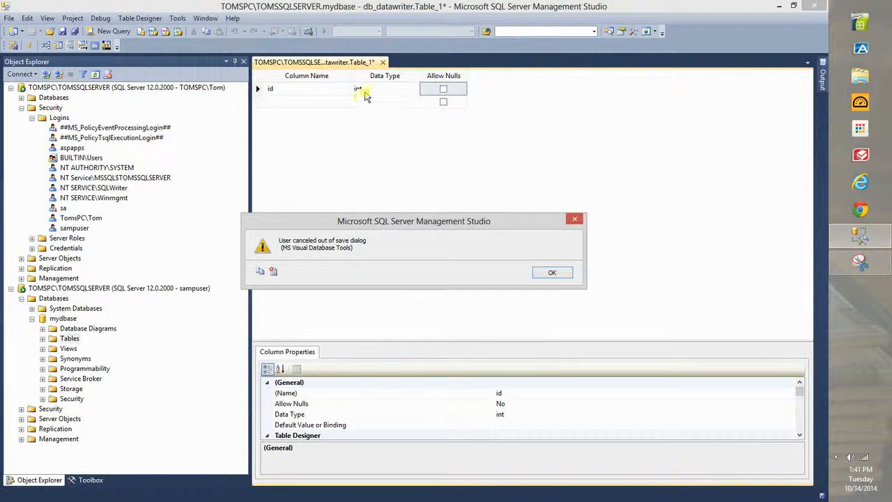
{"action": "left_click", "coordinate": [548, 274]}
{"action": "left_click", "coordinate": [383, 62]}
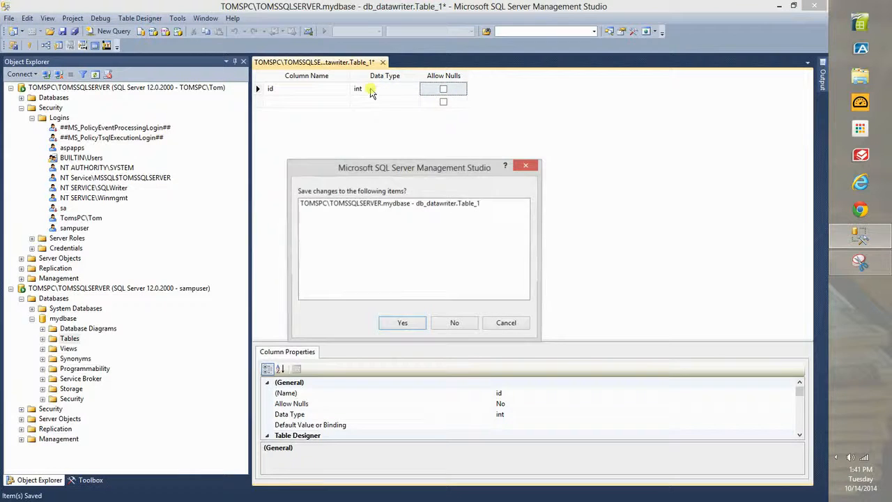
{"action": "left_click", "coordinate": [457, 321]}
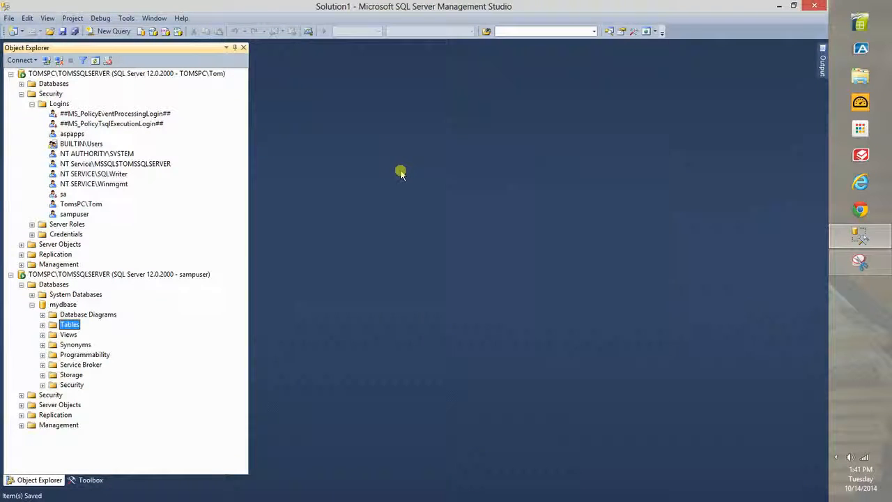
Try to open the top 200 rows of dbo.amountssaved for editing as sampuser, then close the table.
{"action": "left_click", "coordinate": [43, 325]}
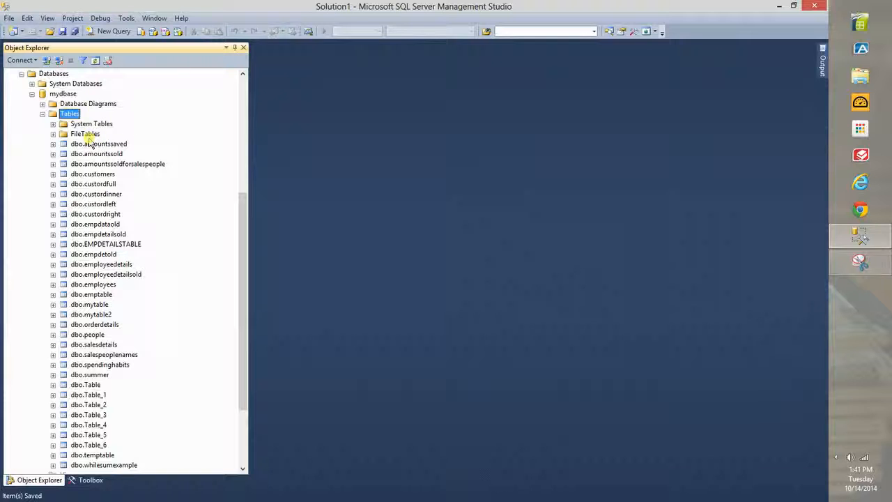
{"action": "right_click", "coordinate": [89, 144]}
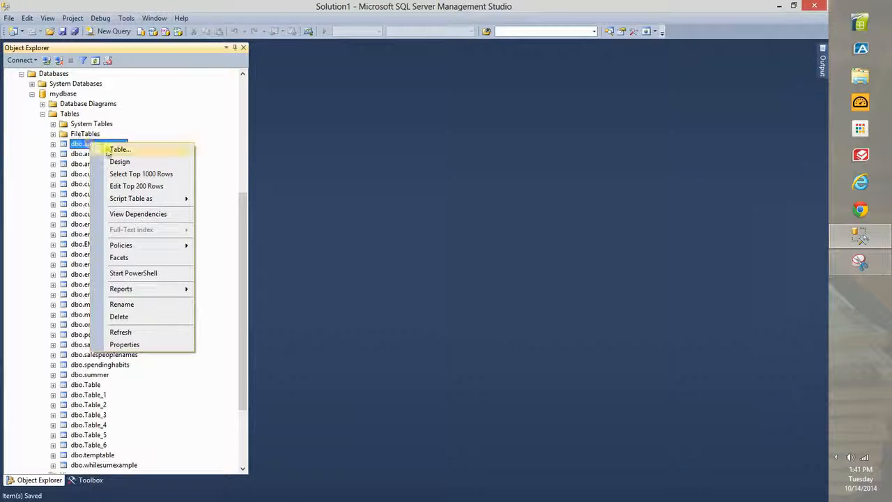
{"action": "left_click", "coordinate": [175, 188]}
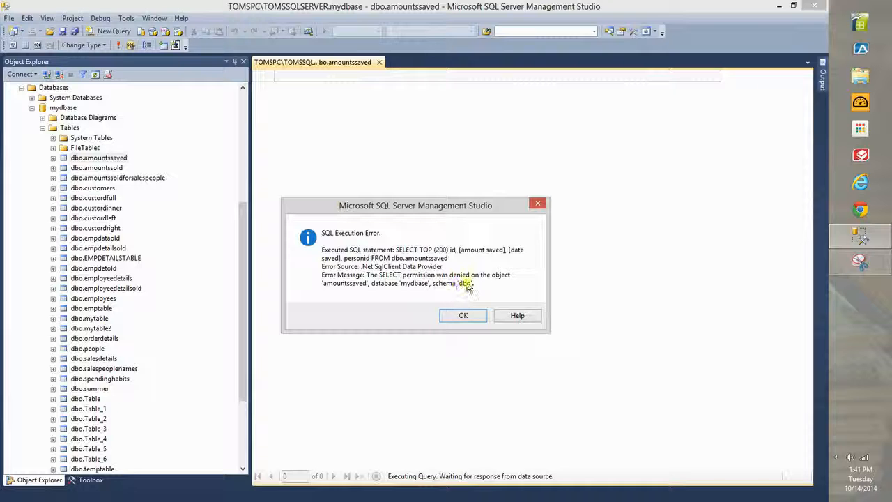
{"action": "left_click", "coordinate": [463, 315]}
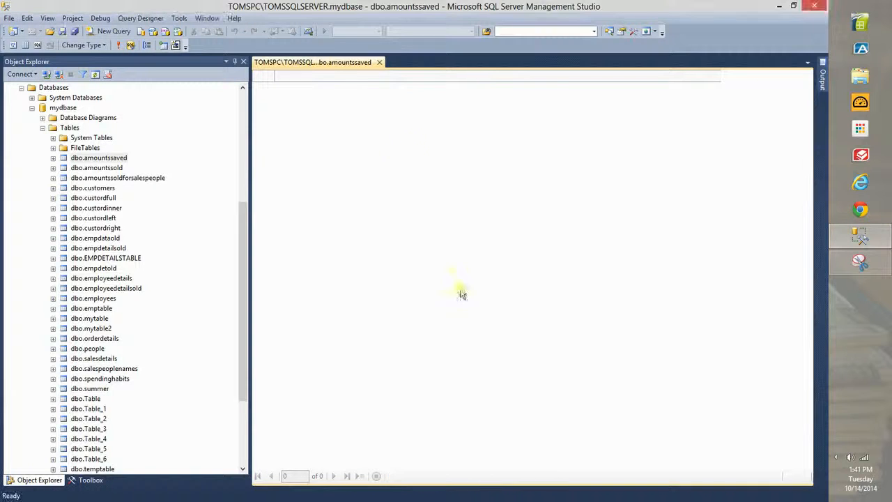
{"action": "left_click", "coordinate": [379, 62]}
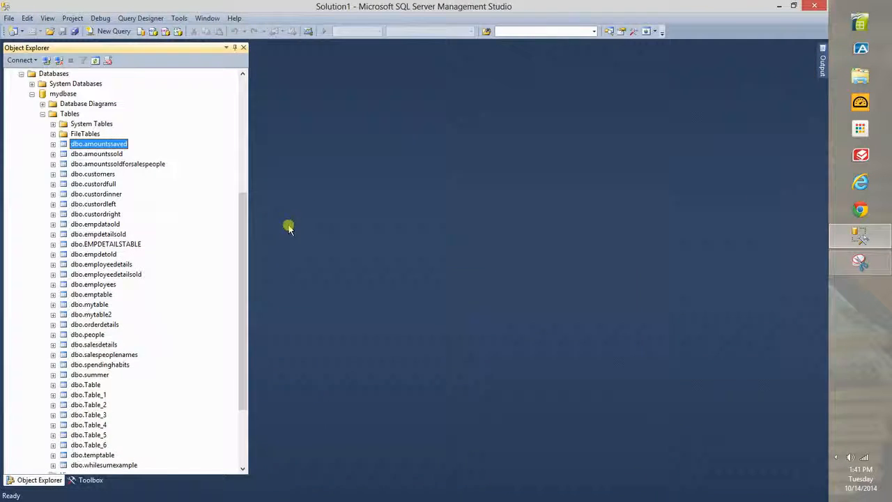
Collapse the Databases tree of the sampuser connection and the Logins folder of the original server connection.
{"action": "left_click_drag", "start_coordinate": [245, 249], "coordinate": [247, 143]}
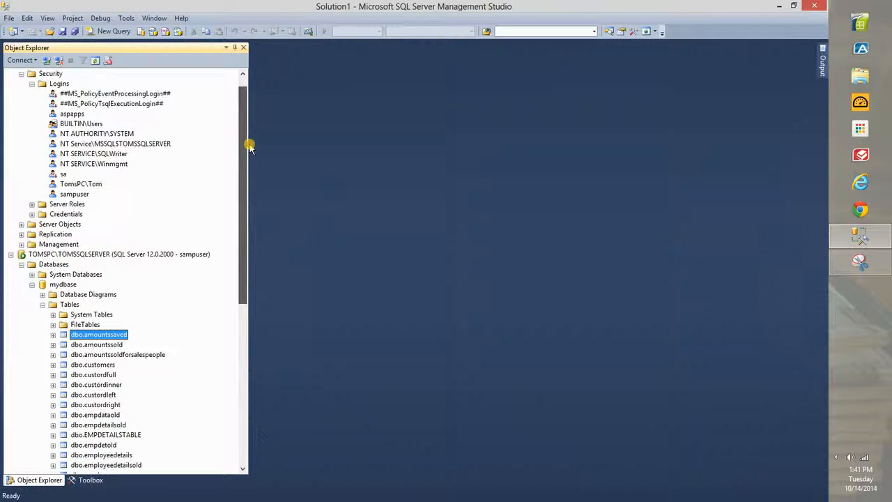
{"action": "left_click", "coordinate": [42, 305]}
{"action": "left_click", "coordinate": [32, 304]}
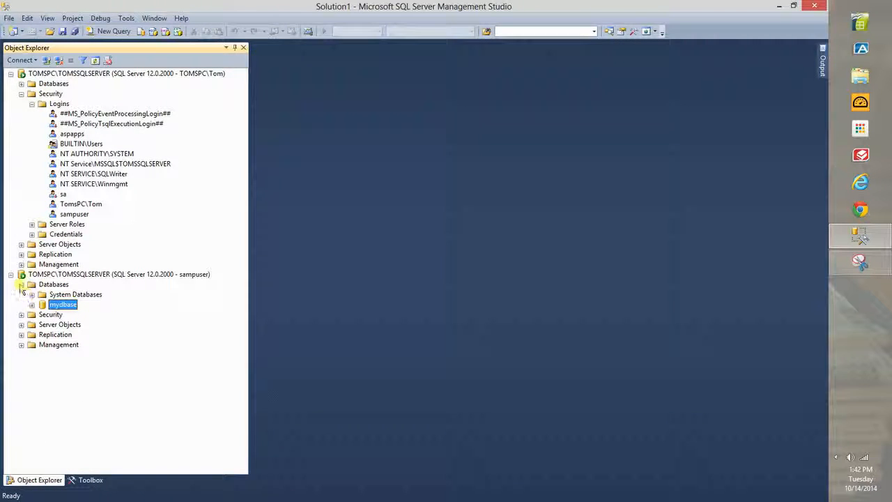
{"action": "left_click", "coordinate": [21, 285]}
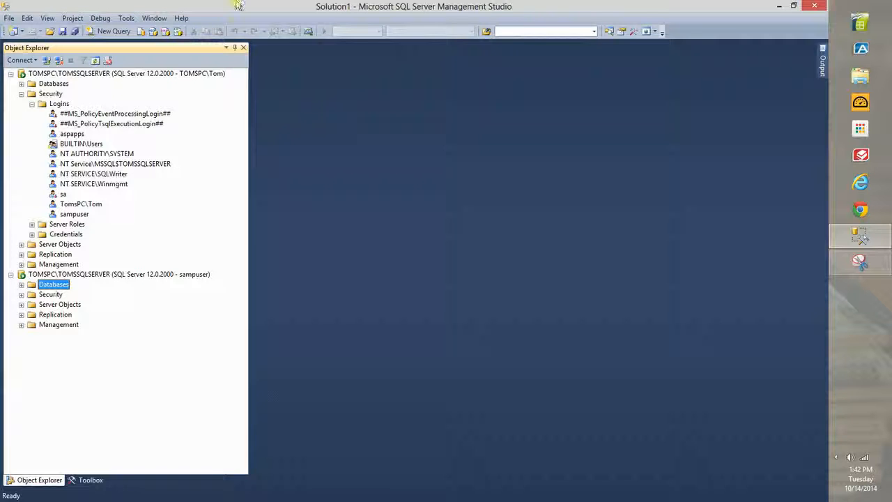
{"action": "left_click", "coordinate": [32, 104]}
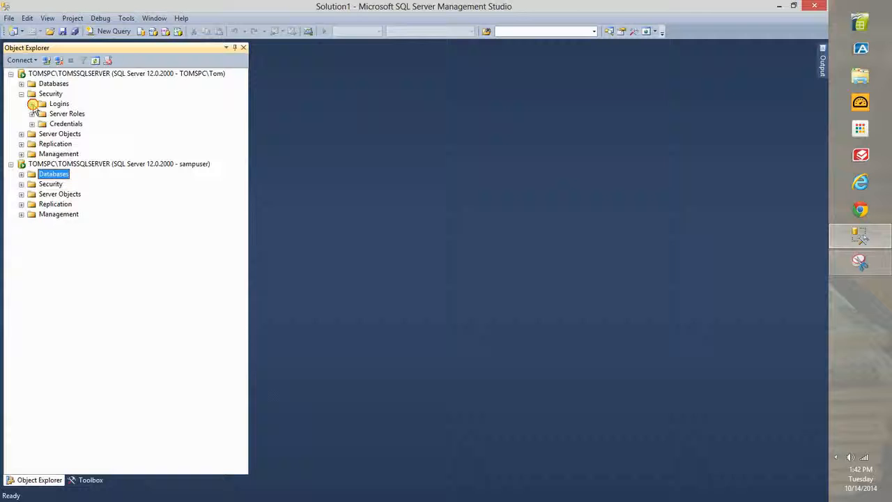
{"action": "left_click", "coordinate": [32, 104]}
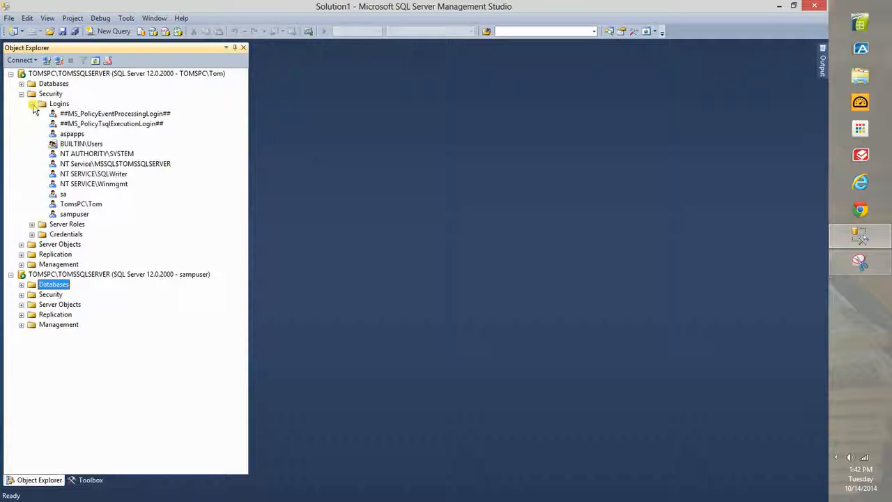
{"action": "left_click", "coordinate": [74, 215]}
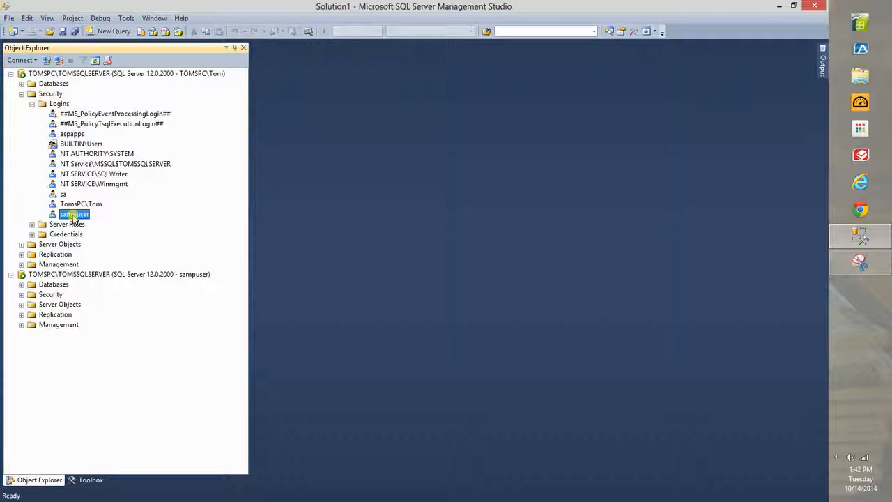
{"action": "left_click", "coordinate": [32, 104]}
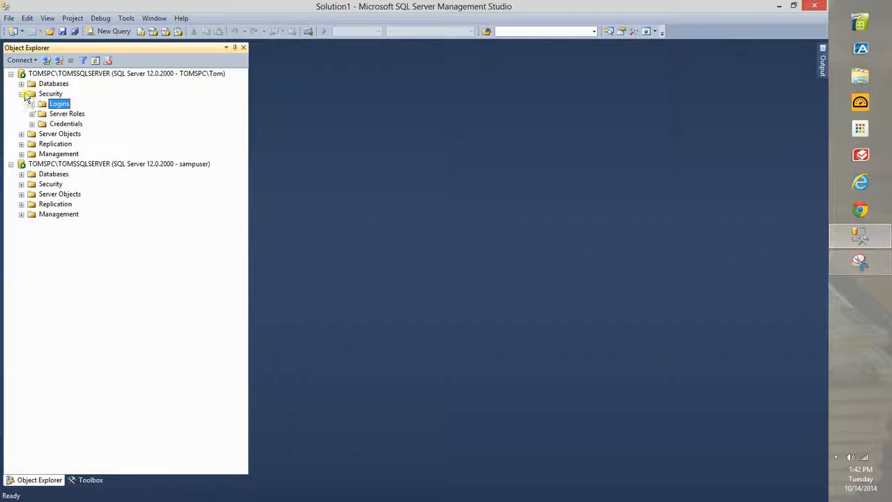
Start creating a new database user under mydbase's security users in the original Windows-authenticated server connection.
{"action": "left_click", "coordinate": [22, 84]}
{"action": "left_click", "coordinate": [21, 113]}
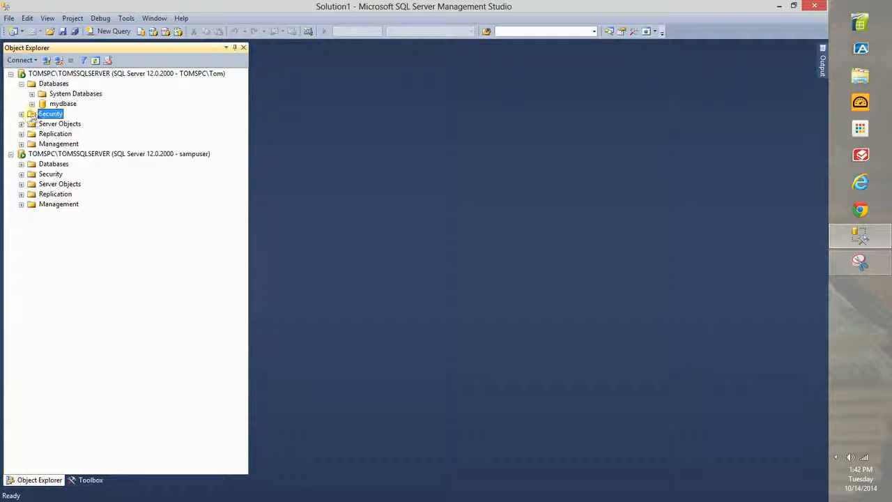
{"action": "left_click", "coordinate": [32, 104]}
{"action": "left_click", "coordinate": [72, 184]}
{"action": "left_click", "coordinate": [43, 185]}
{"action": "left_click", "coordinate": [77, 194]}
{"action": "right_click", "coordinate": [76, 196]}
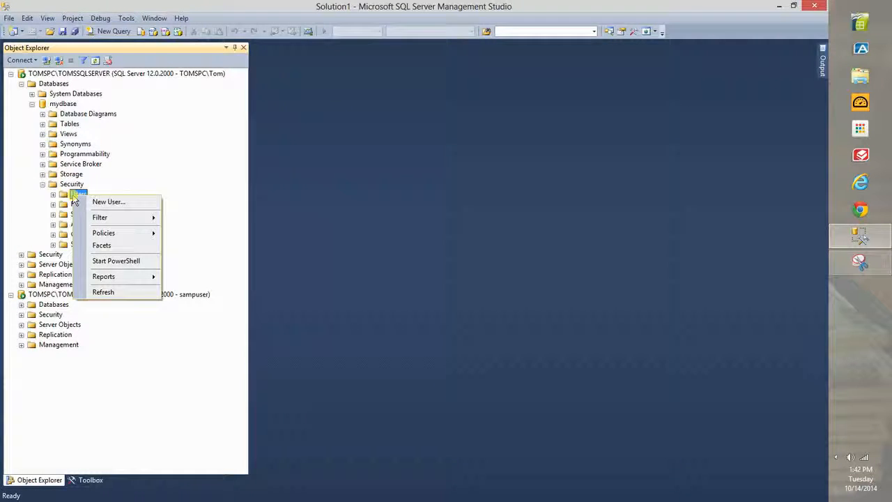
{"action": "left_click", "coordinate": [110, 201]}
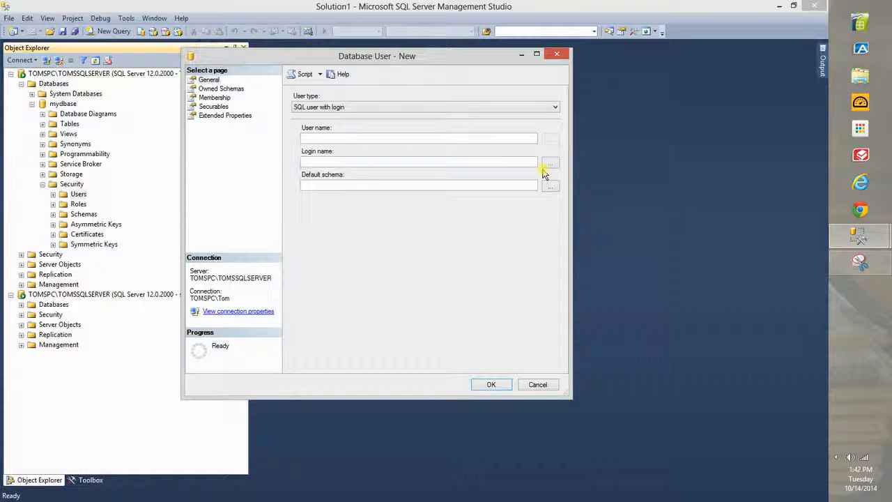
Assign the existing sampuser login to the new database user by browsing the server's logins.
{"action": "left_click", "coordinate": [550, 164]}
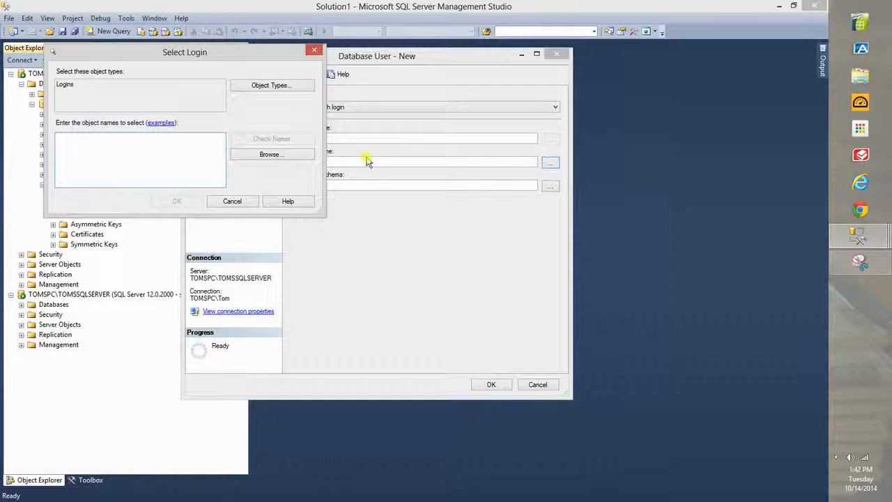
{"action": "left_click", "coordinate": [269, 154]}
{"action": "scroll", "coordinate": [255, 160], "scroll_direction": "down", "scroll_amount": 3}
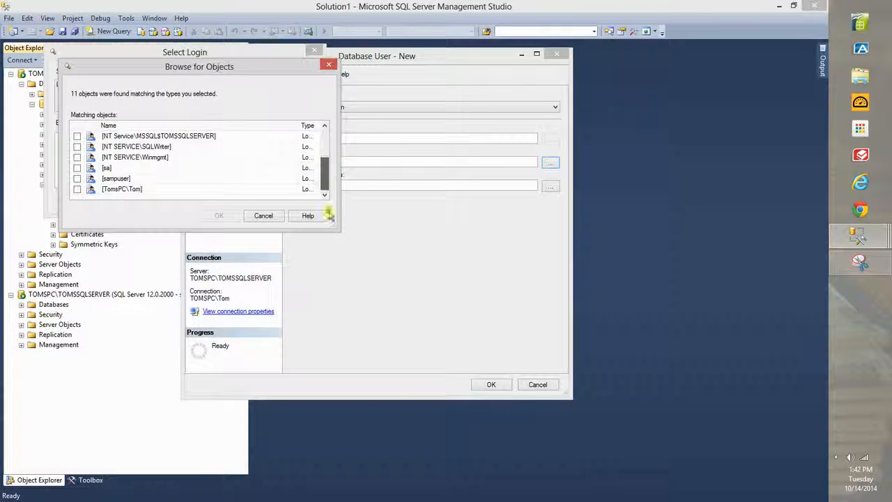
{"action": "left_click", "coordinate": [77, 178]}
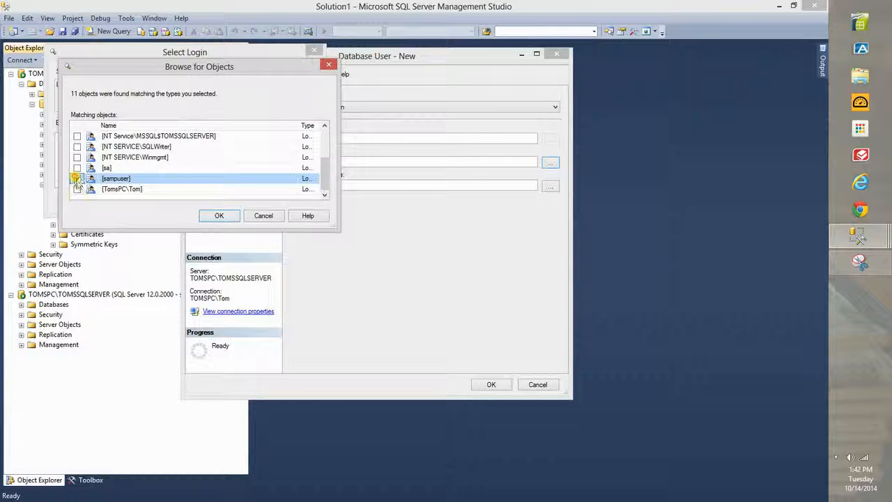
{"action": "left_click", "coordinate": [217, 216]}
{"action": "left_click", "coordinate": [192, 201]}
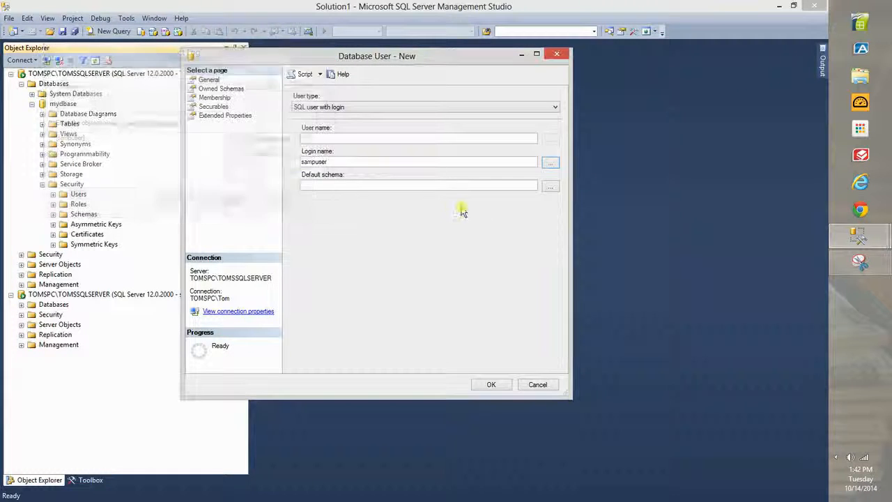
Set the new database user's default schema to db_datareader.
{"action": "left_click", "coordinate": [550, 189]}
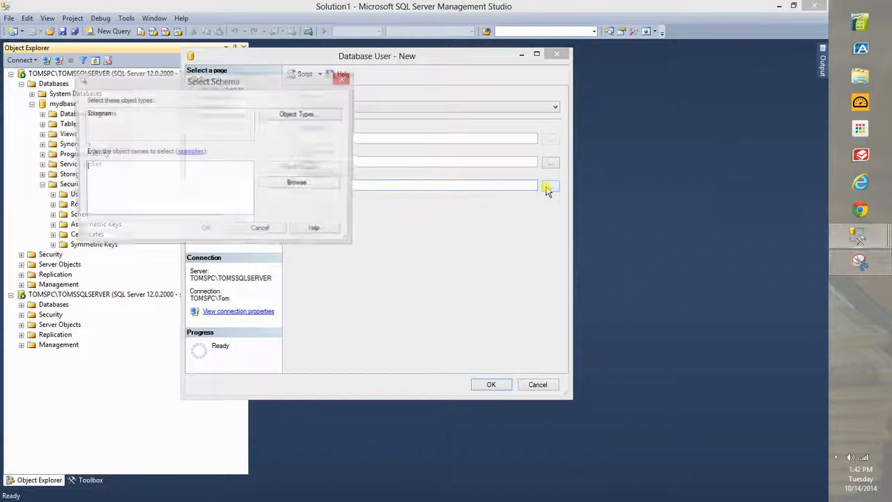
{"action": "left_click", "coordinate": [301, 183]}
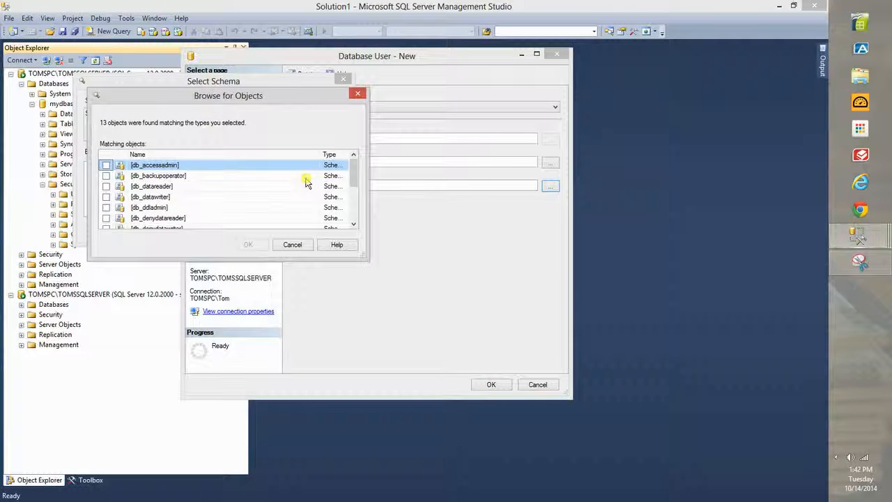
{"action": "left_click", "coordinate": [150, 196]}
{"action": "left_click", "coordinate": [106, 186]}
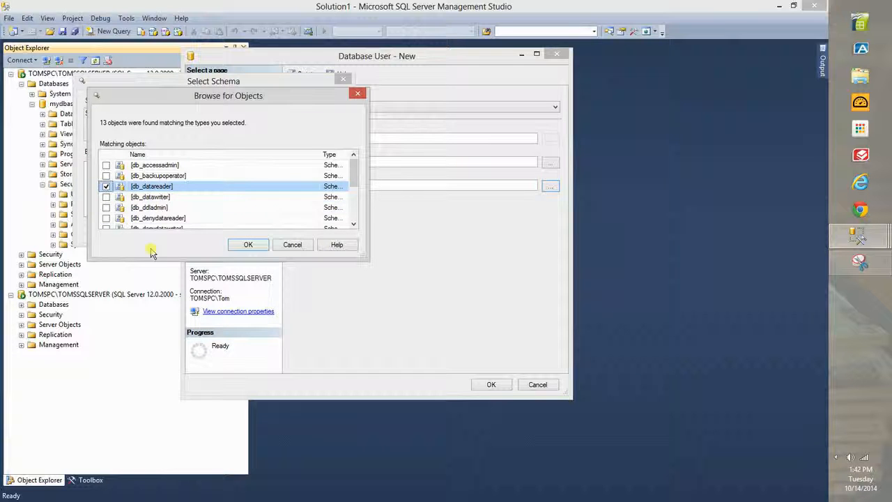
{"action": "left_click", "coordinate": [265, 247]}
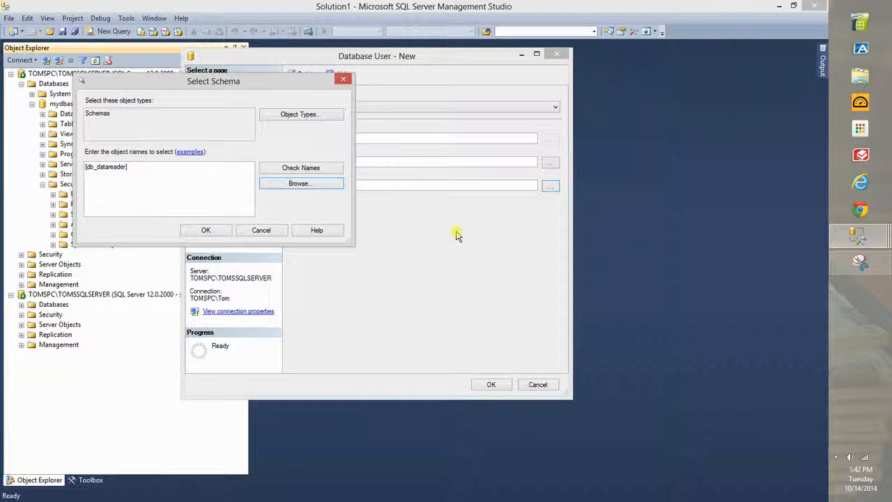
{"action": "left_click", "coordinate": [213, 233]}
Enter the user name, add db_datareader role membership, try to create the user, and cancel the new user dialog.
{"action": "left_click", "coordinate": [355, 137]}
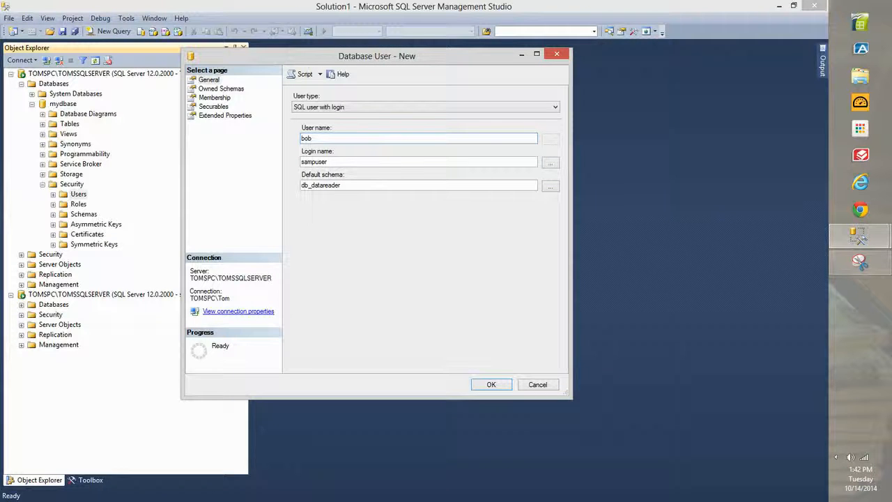
{"action": "left_click", "coordinate": [221, 98]}
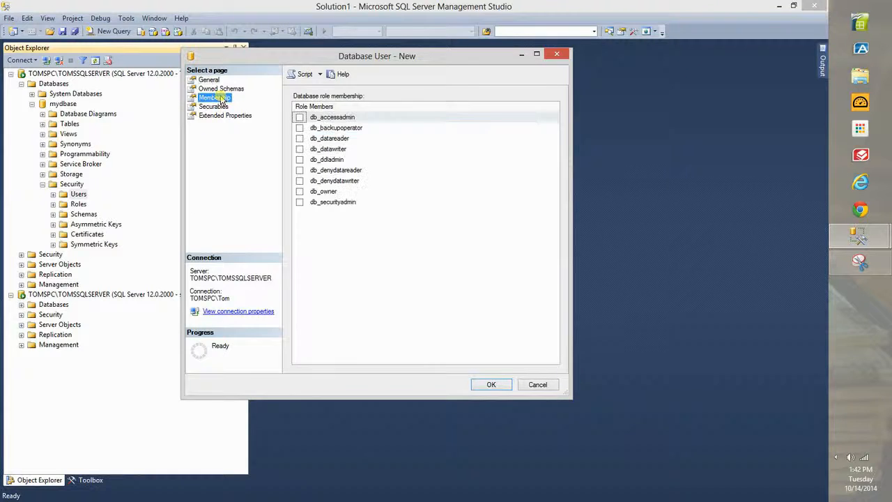
{"action": "left_click", "coordinate": [301, 139]}
{"action": "left_click", "coordinate": [493, 385]}
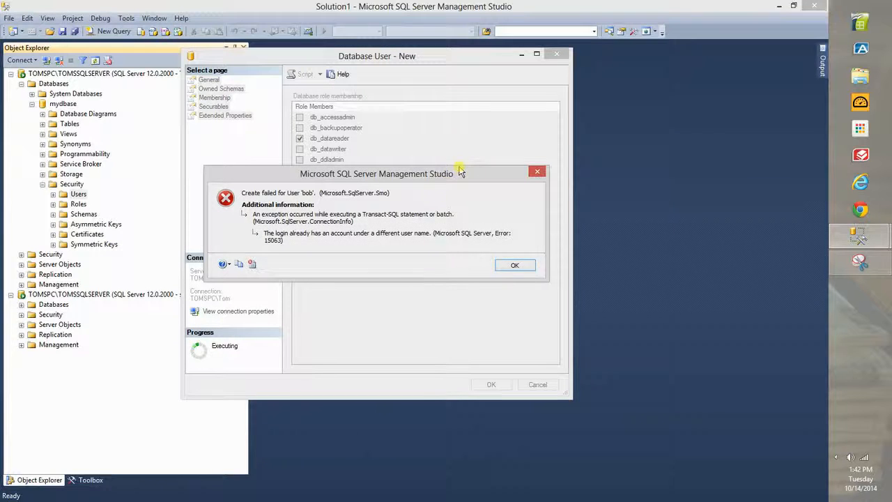
{"action": "left_click_drag", "start_coordinate": [454, 173], "coordinate": [442, 131]}
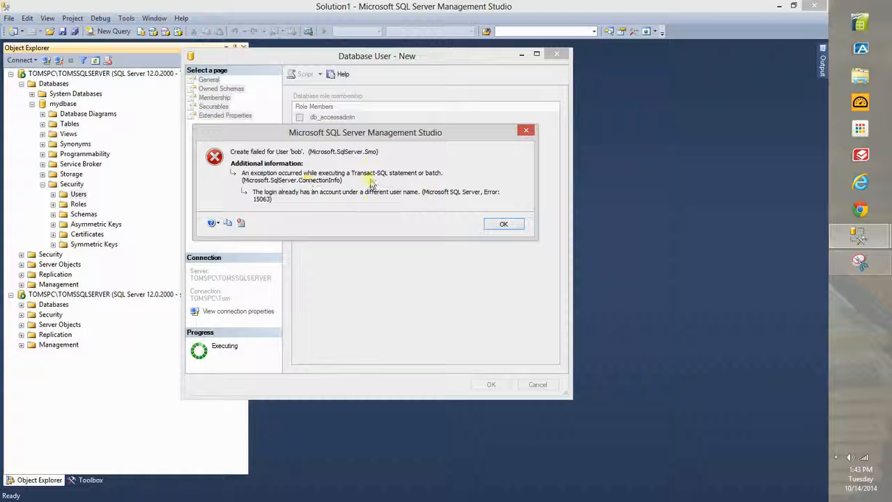
{"action": "left_click", "coordinate": [508, 224]}
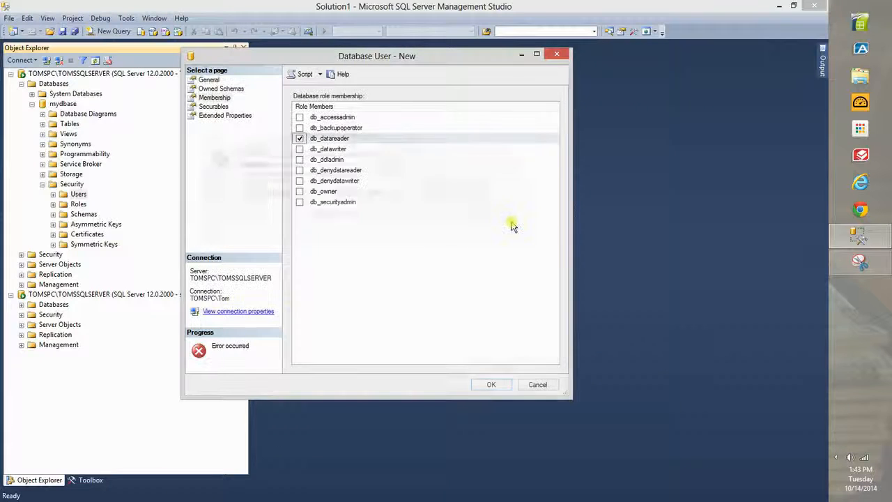
{"action": "left_click", "coordinate": [538, 384]}
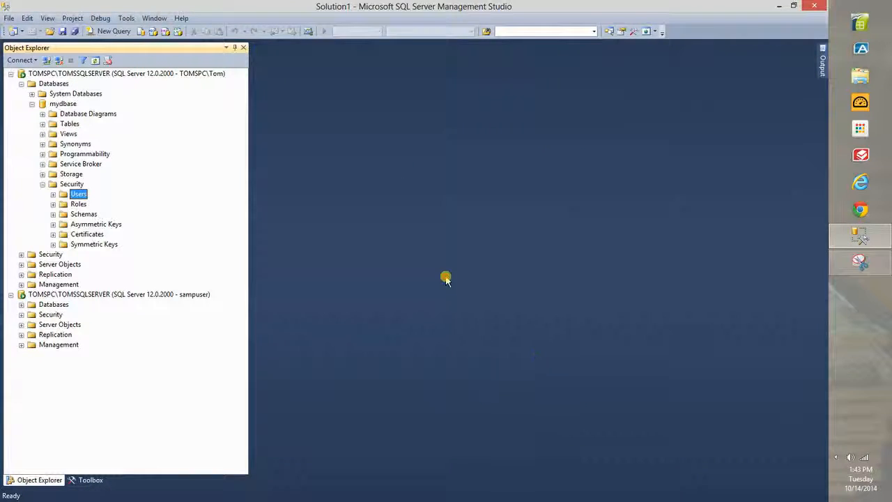
Collapse mydbase's Security folder, the mydbase database and the Databases folder of the original server connection.
{"action": "left_click", "coordinate": [43, 184]}
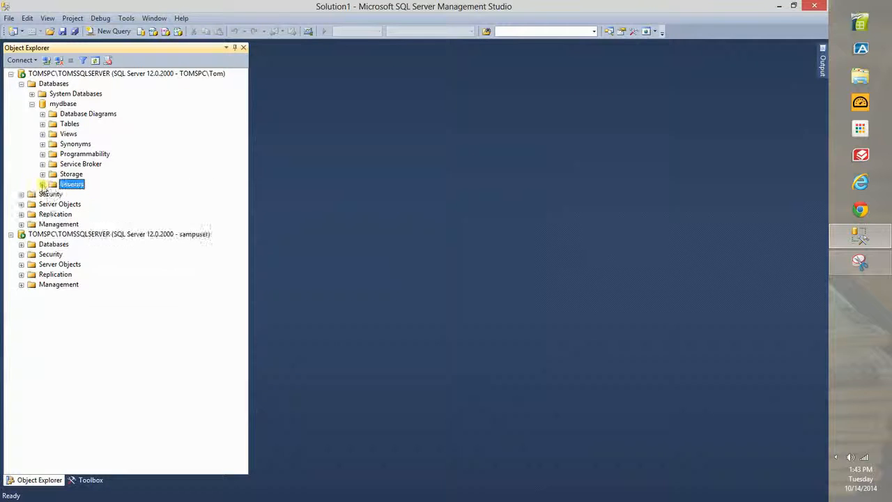
{"action": "left_click", "coordinate": [31, 104]}
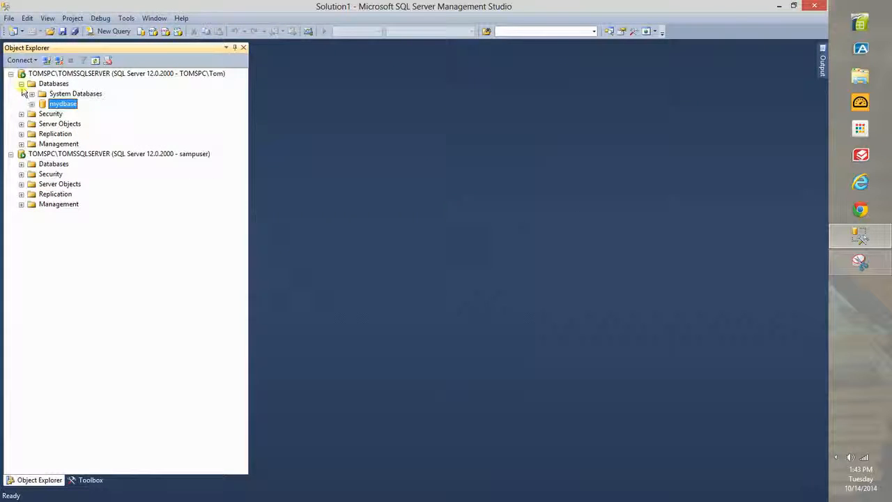
{"action": "left_click", "coordinate": [22, 84]}
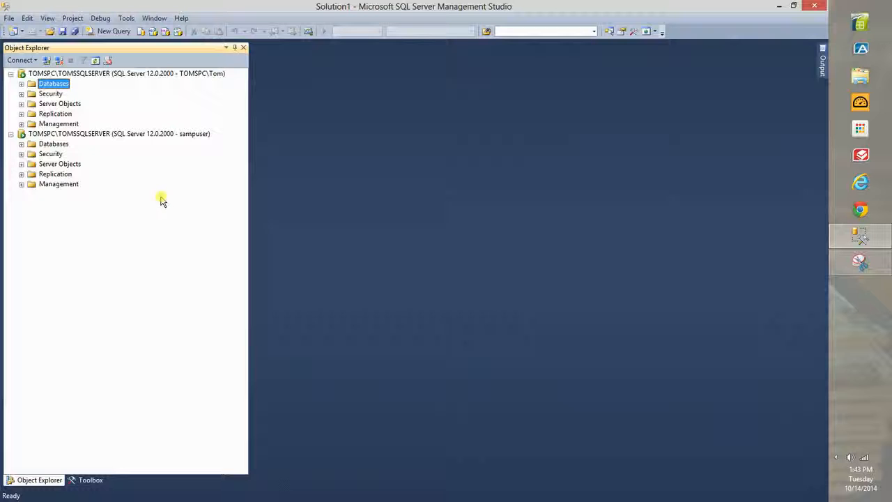
{"action": "right_click", "coordinate": [135, 133]}
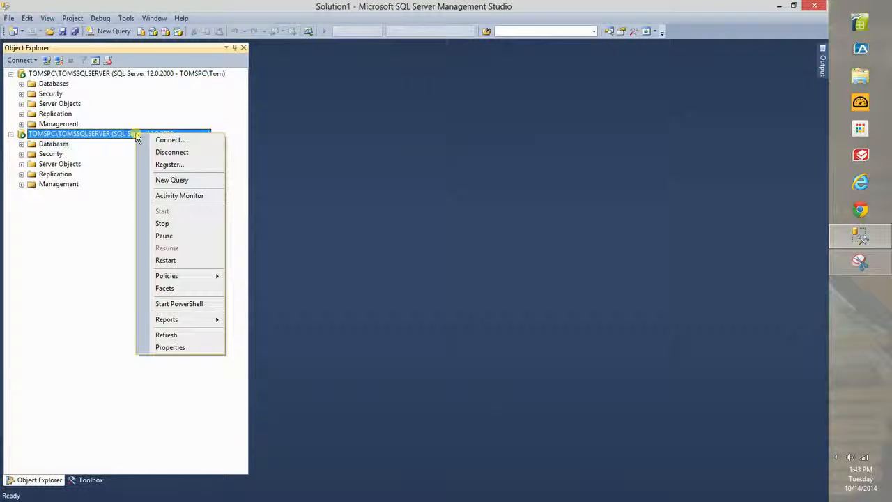
{"action": "left_click", "coordinate": [211, 130]}
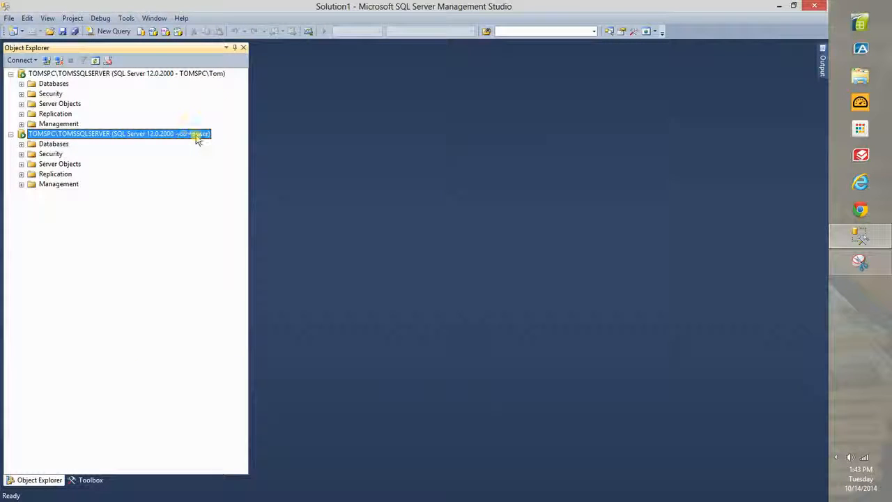
{"action": "left_click", "coordinate": [214, 76]}
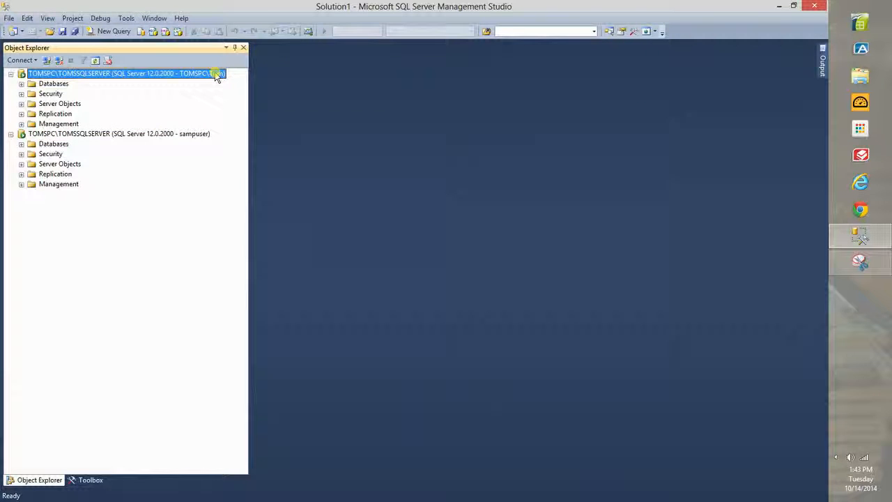
{"action": "left_click", "coordinate": [202, 138]}
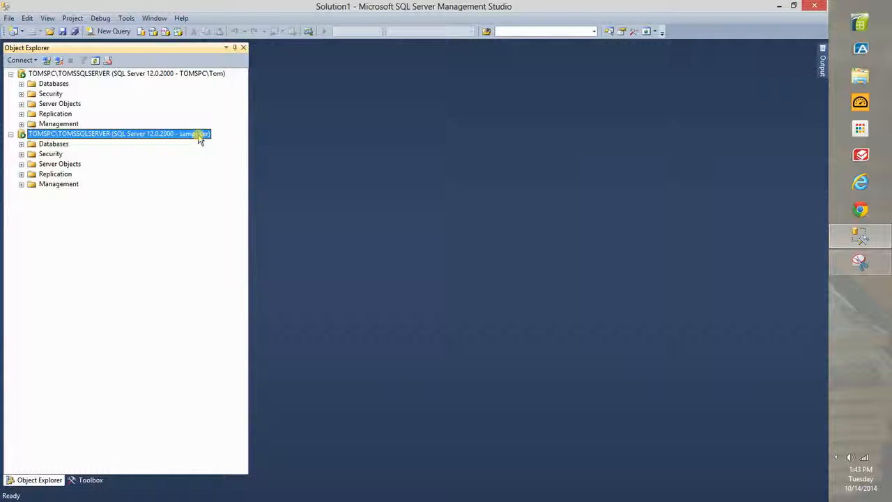
{"action": "left_click", "coordinate": [219, 76]}
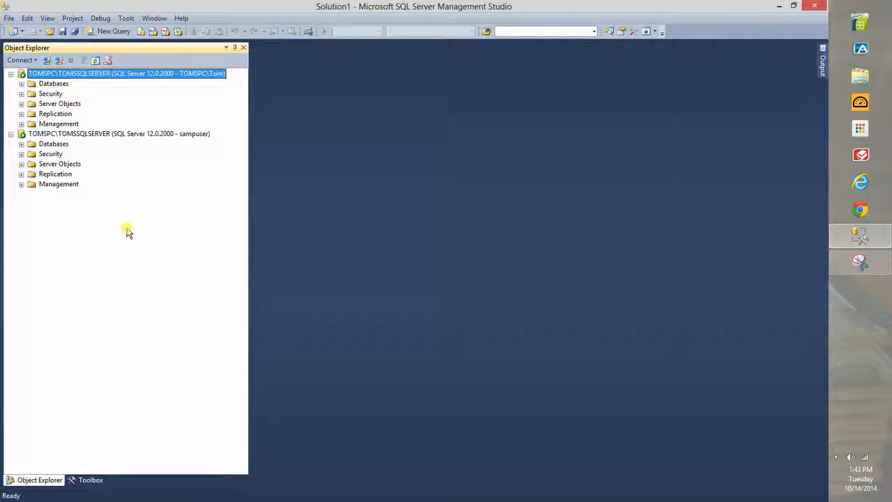
{"action": "left_click", "coordinate": [837, 459]}
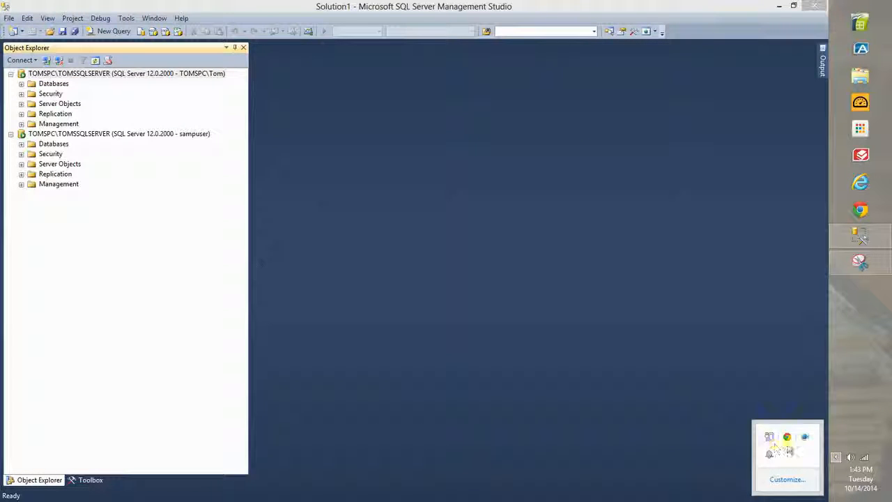
{"action": "right_click", "coordinate": [805, 437]}
{"action": "left_click", "coordinate": [767, 383]}
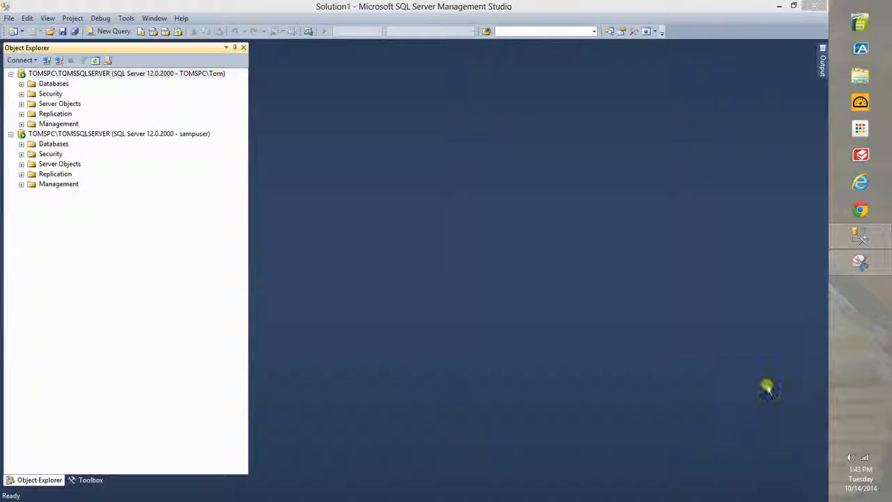